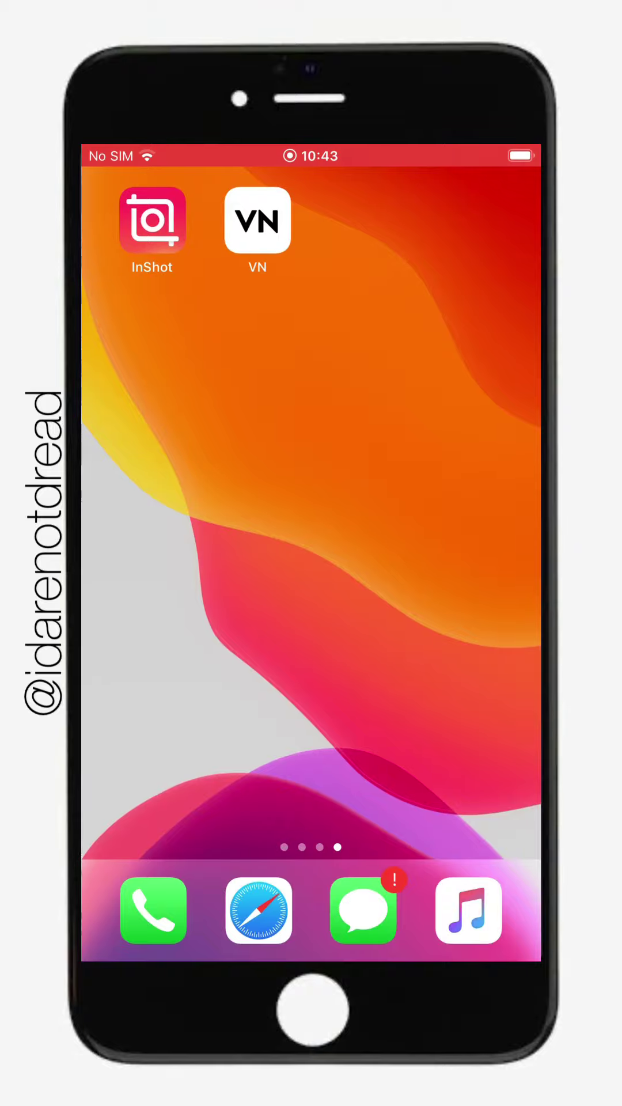
- Launch VN Video Editor and bring up its project creation menu
click(258, 222)
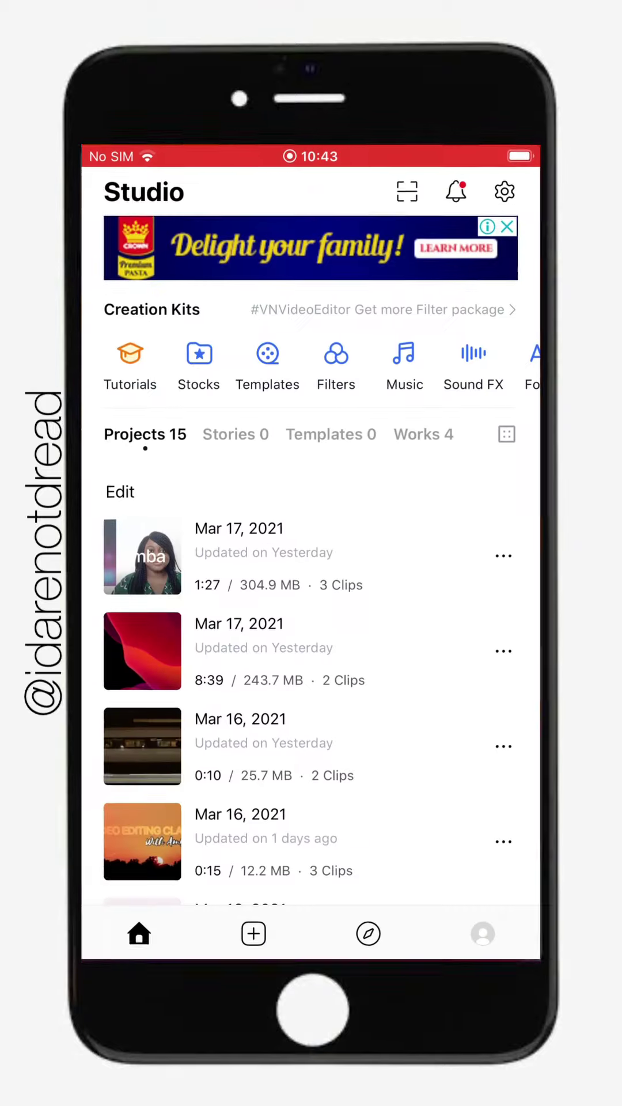
click(251, 934)
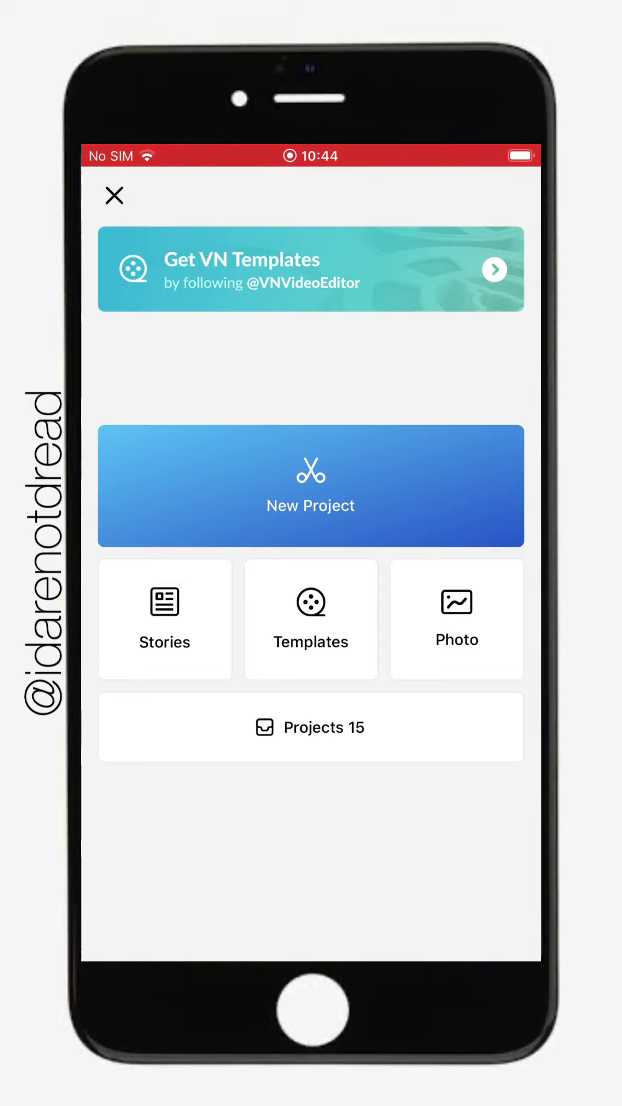
- Create a new project from the 1:14 video of the woman talking
click(310, 486)
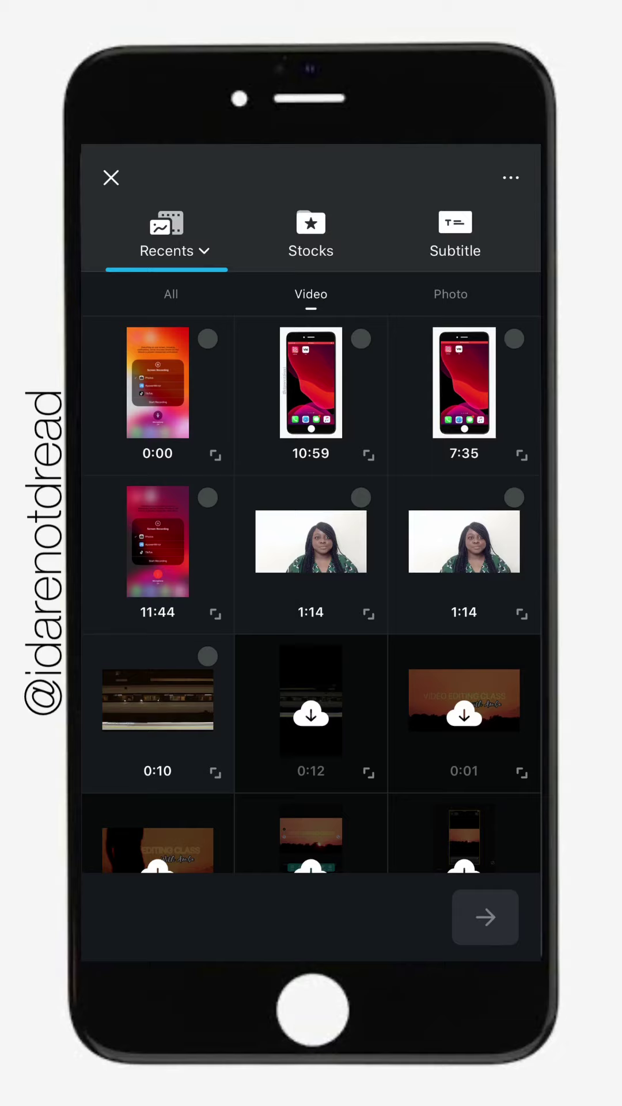
click(515, 498)
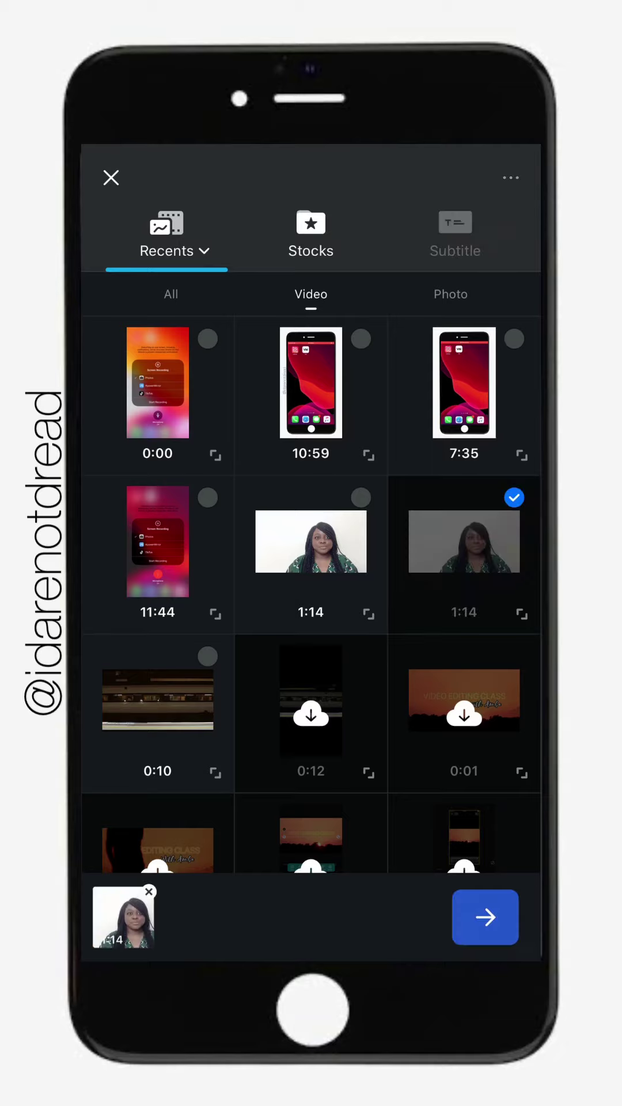
click(485, 917)
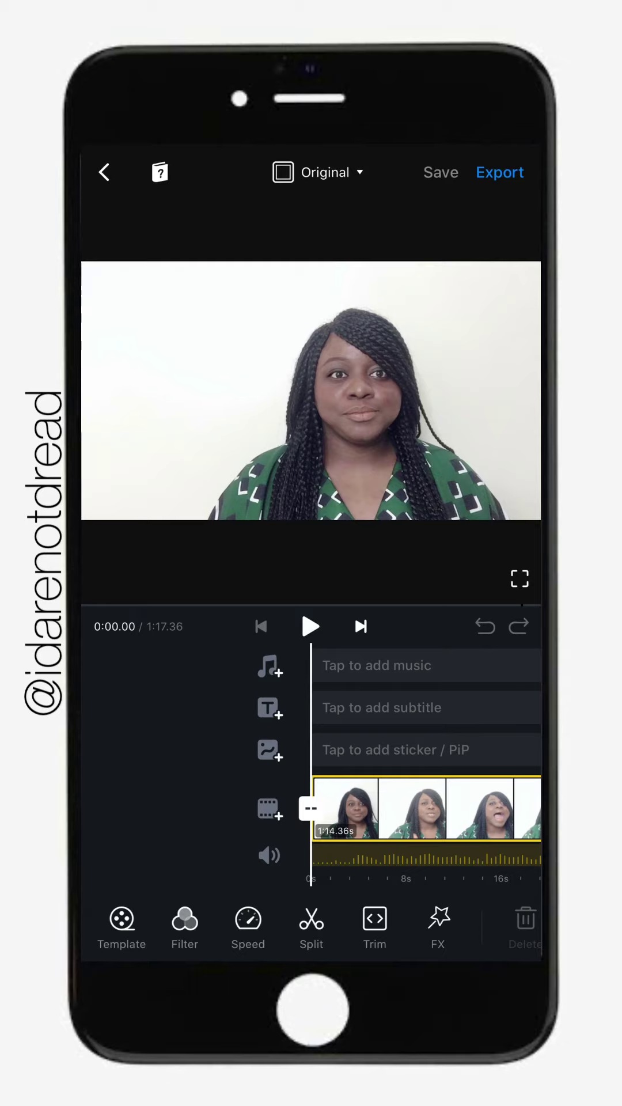
- Import the 0:10 train-station clip and 0:07 sunset title clip onto the timeline
click(270, 809)
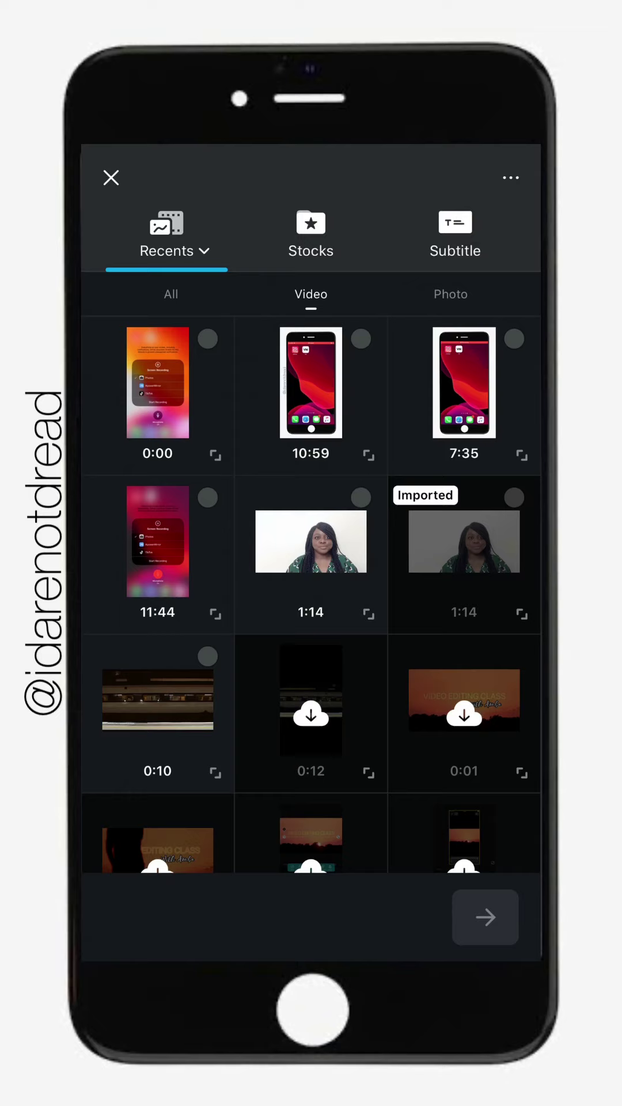
click(158, 700)
scroll(312, 597, down, 3)
scroll(312, 596, down, 4)
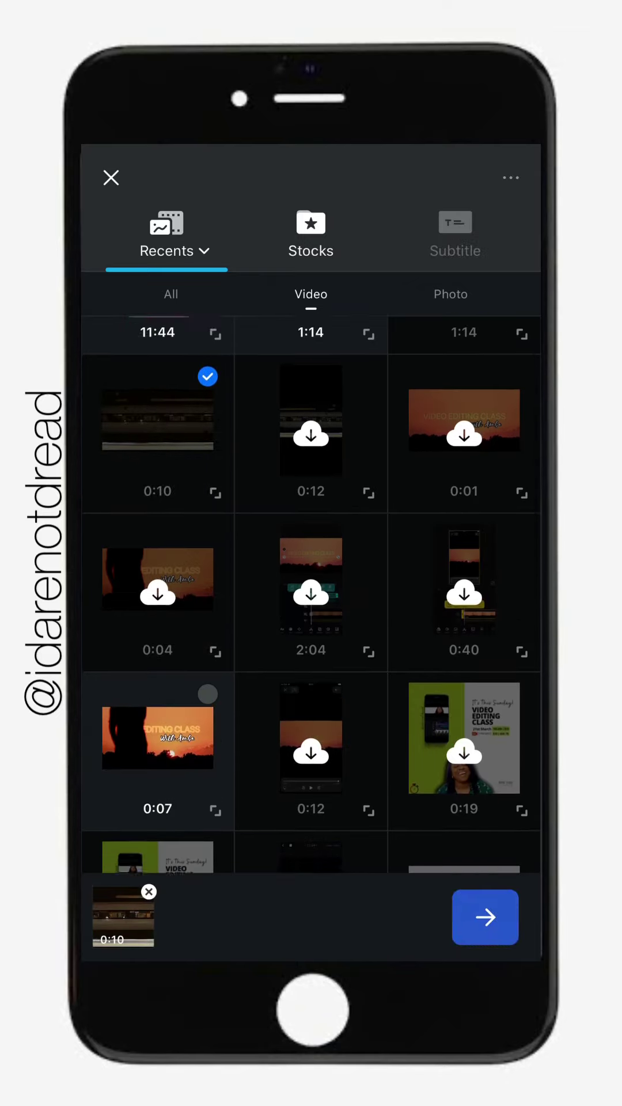
scroll(311, 596, down, 1)
scroll(311, 596, down, 3)
click(157, 578)
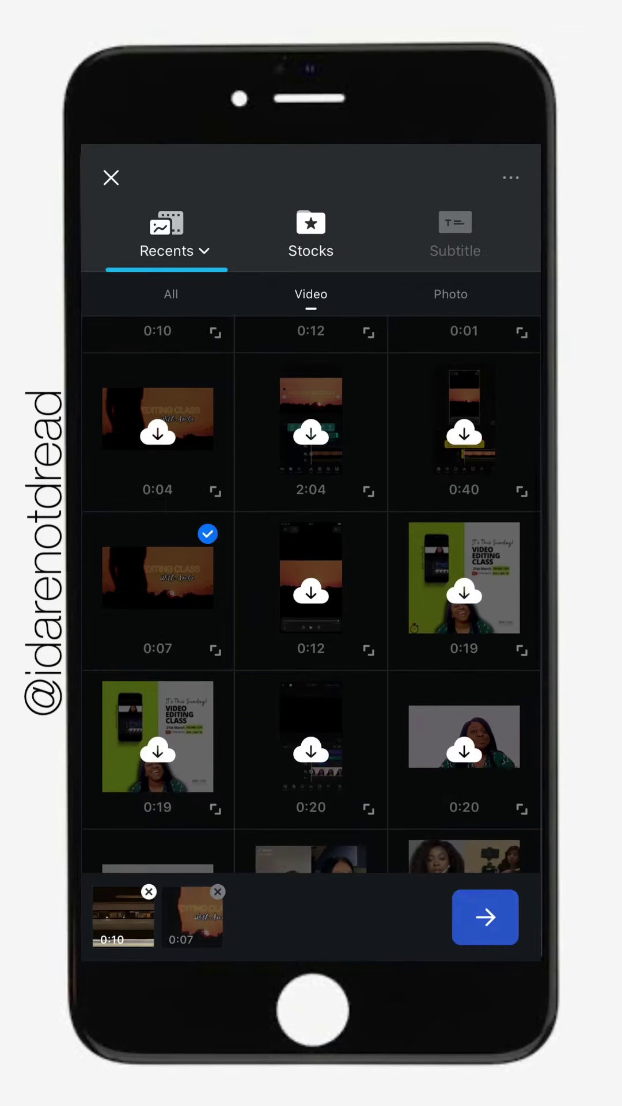
click(485, 917)
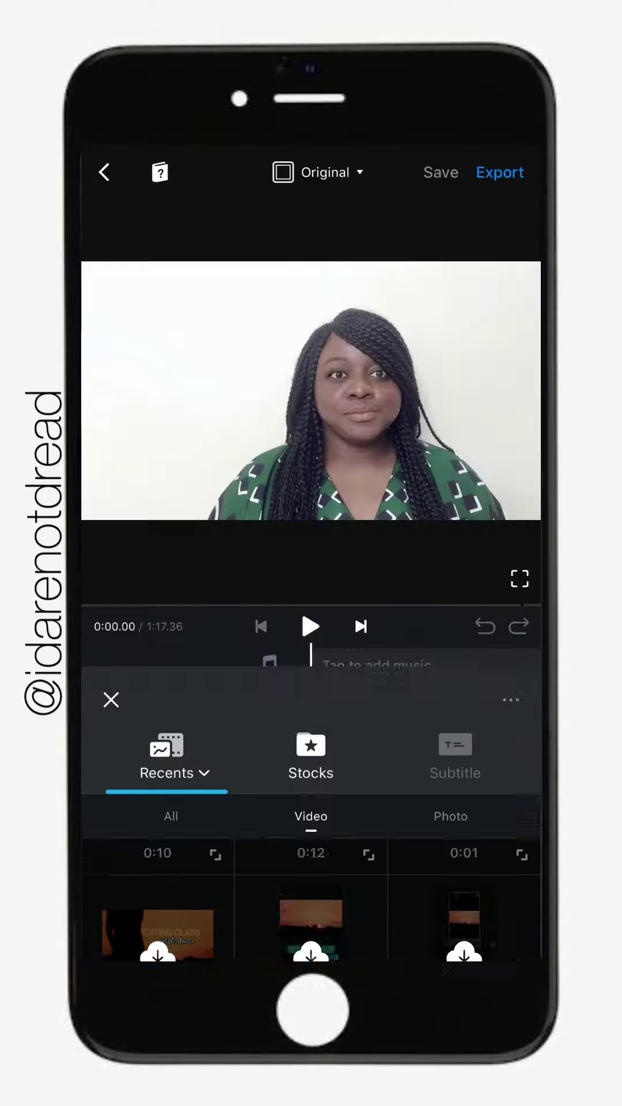
scroll(345, 808, right, 3)
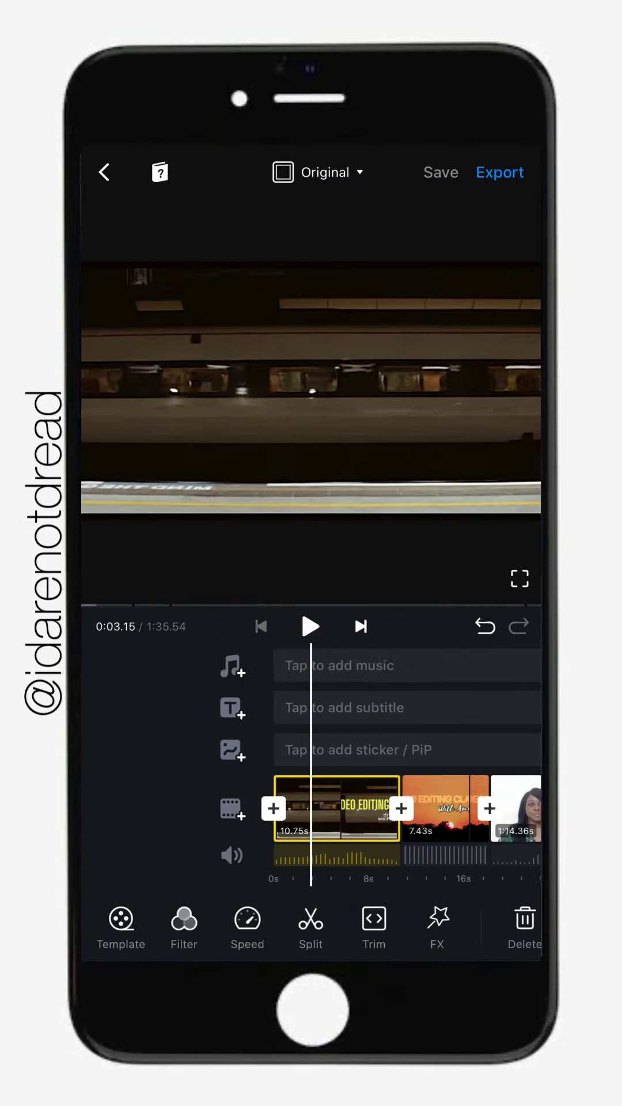
scroll(346, 809, right, 5)
scroll(346, 807, right, 2)
scroll(346, 808, left, 3)
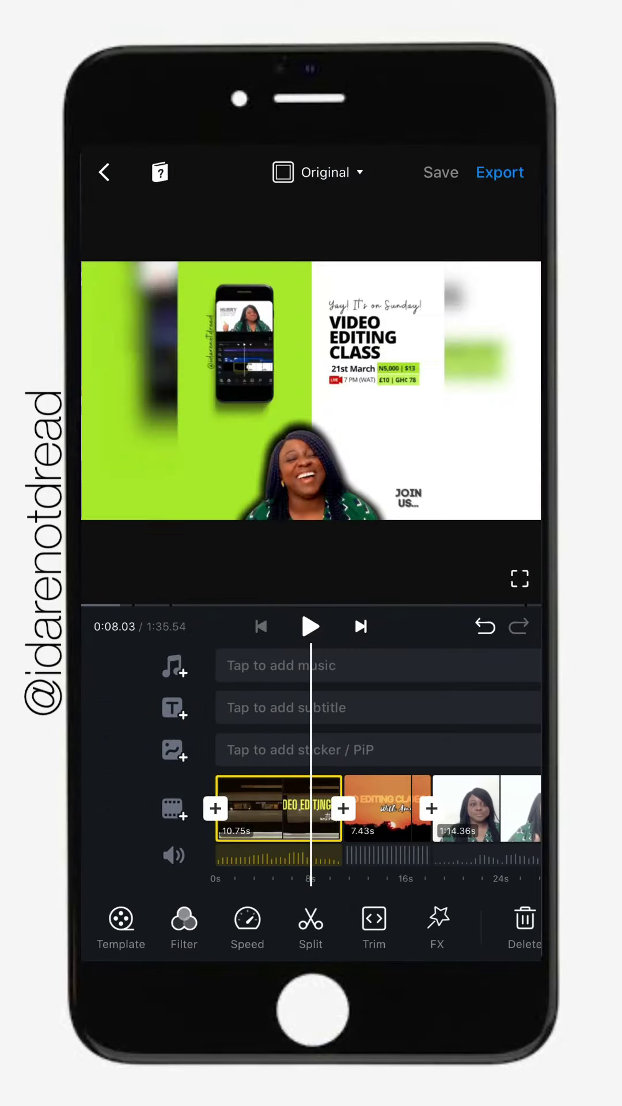
scroll(346, 808, right, 2)
scroll(346, 809, right, 2)
scroll(346, 808, right, 5)
scroll(346, 808, right, 1)
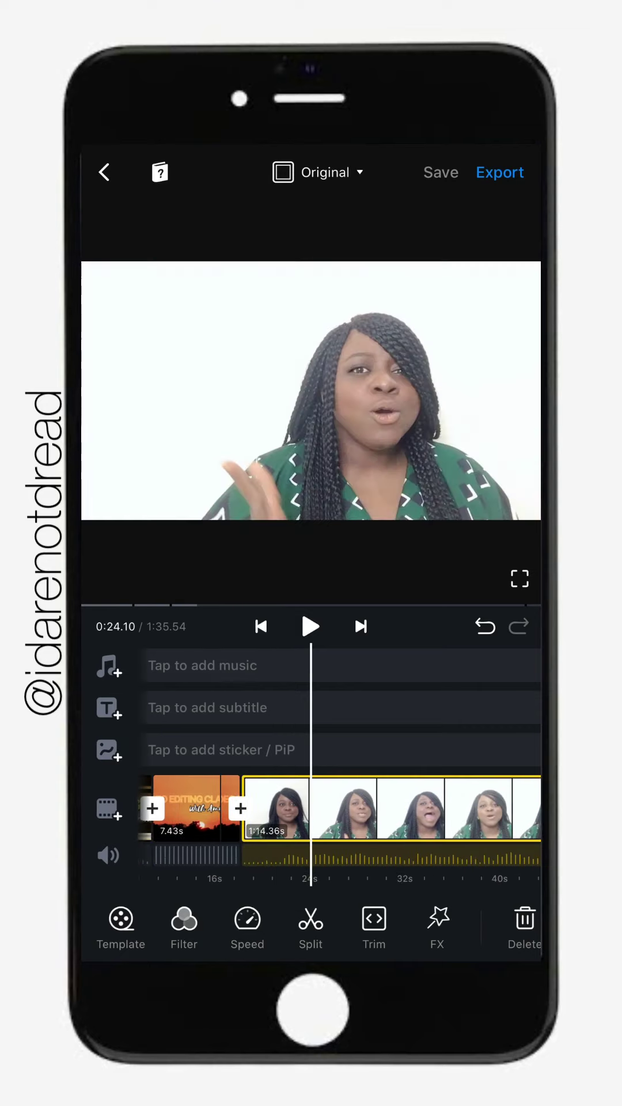
scroll(345, 808, left, 2)
scroll(346, 809, left, 7)
scroll(346, 807, left, 1)
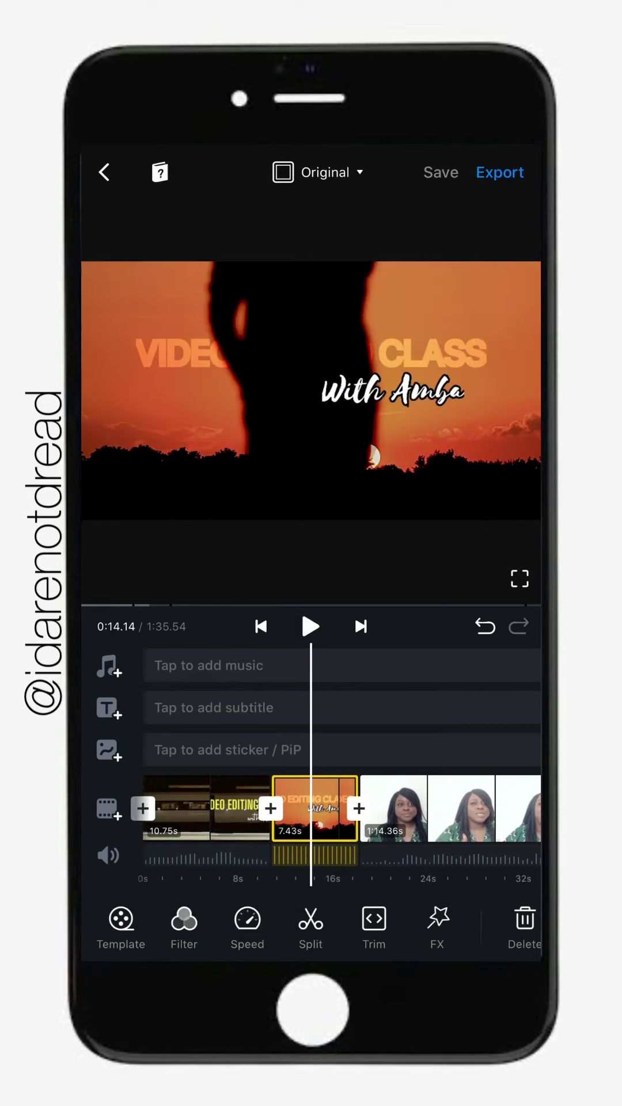
scroll(346, 808, left, 4)
scroll(346, 808, left, 2)
scroll(345, 808, left, 1)
scroll(346, 808, left, 3)
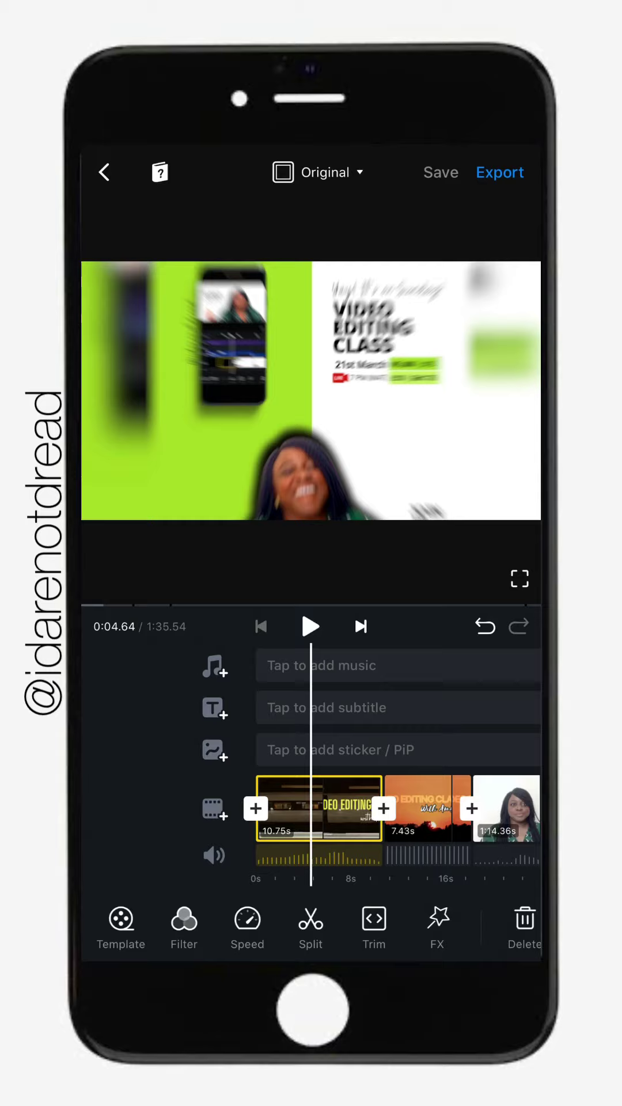
scroll(346, 808, left, 5)
scroll(345, 807, right, 5)
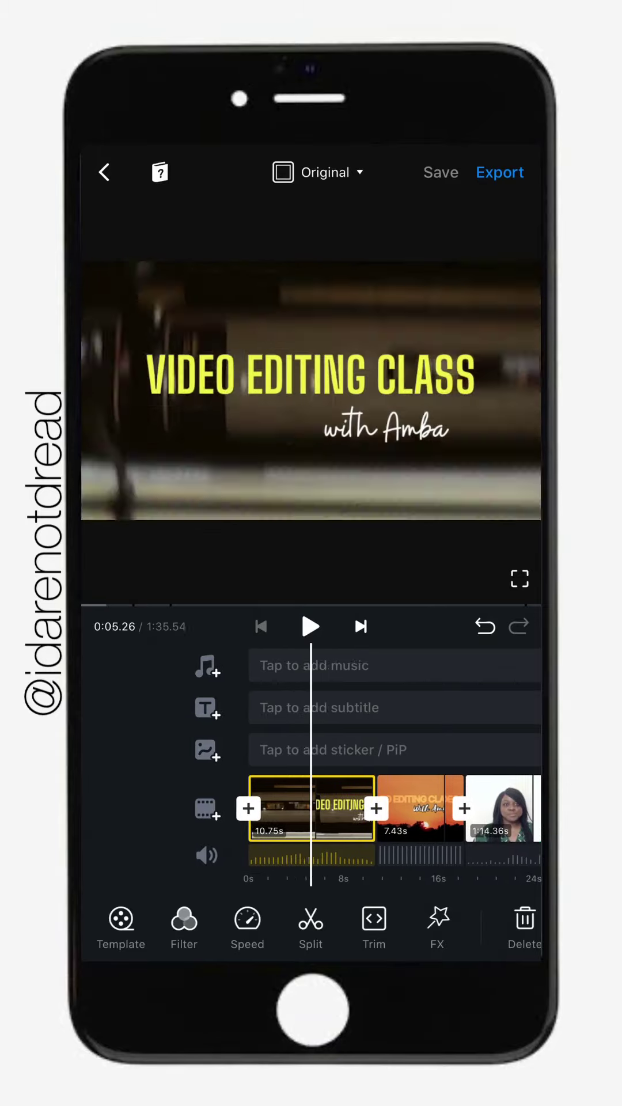
scroll(346, 808, left, 1)
scroll(346, 809, right, 2)
scroll(346, 808, right, 2)
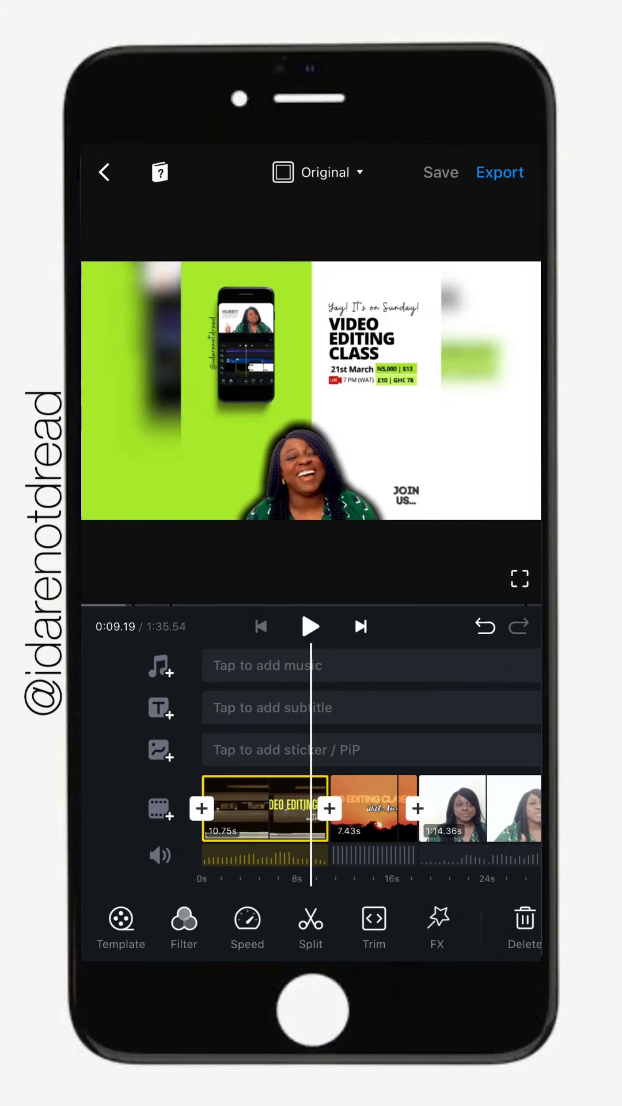
drag(260, 807, 260, 808)
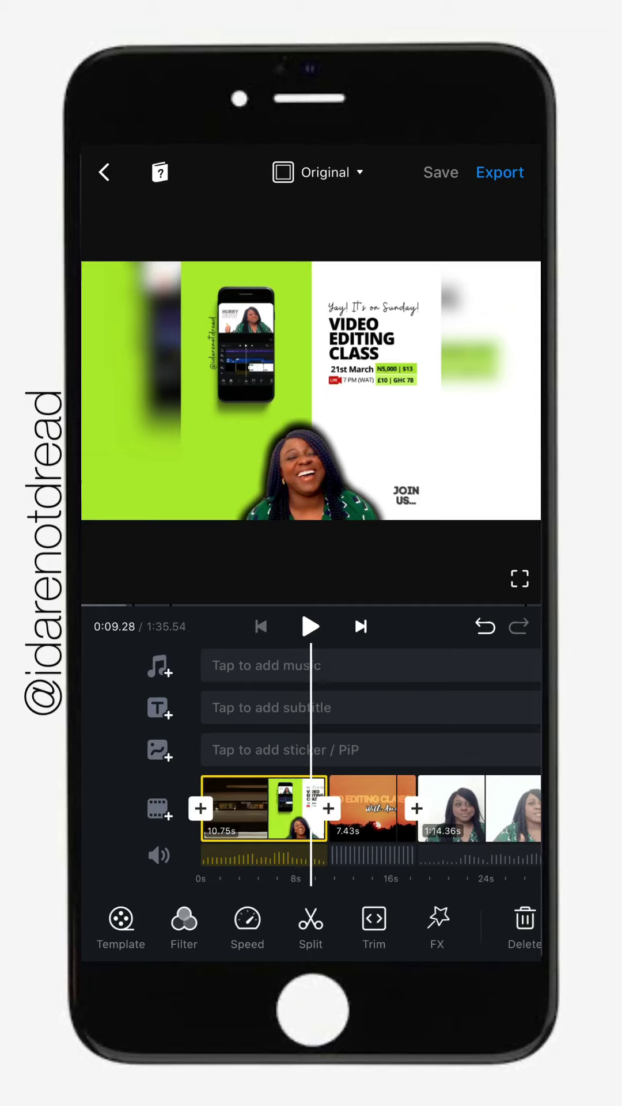
scroll(346, 807, right, 3)
scroll(345, 808, left, 1)
scroll(346, 808, left, 3)
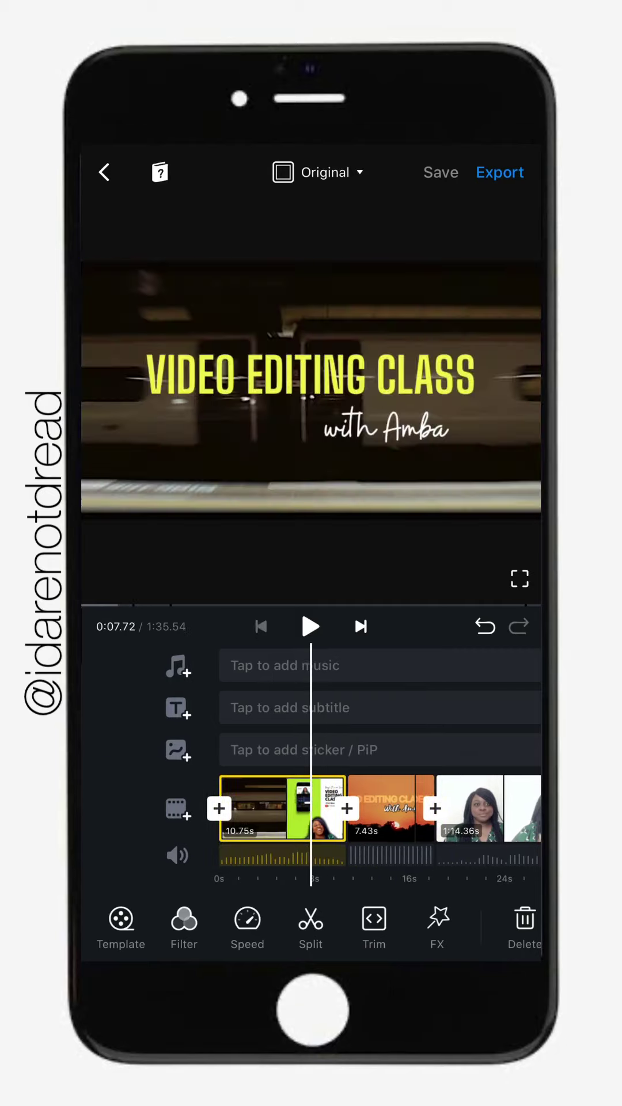
scroll(346, 808, right, 1)
scroll(347, 809, right, 1)
scroll(346, 808, right, 1)
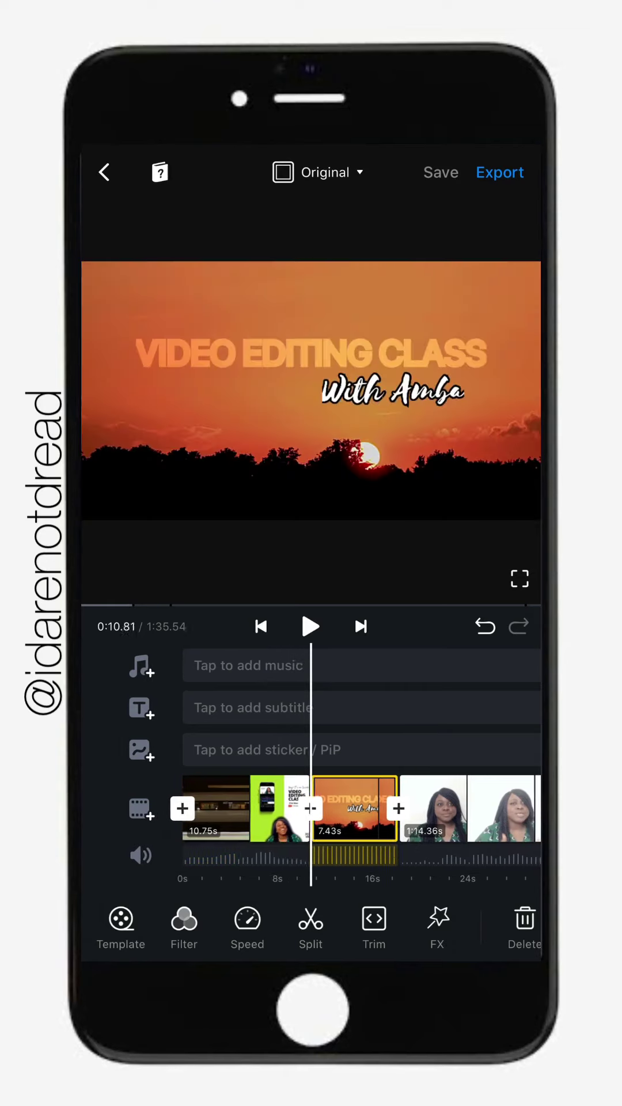
scroll(346, 808, right, 1)
scroll(346, 808, right, 1)
scroll(346, 808, right, 1)
scroll(346, 808, right, 2)
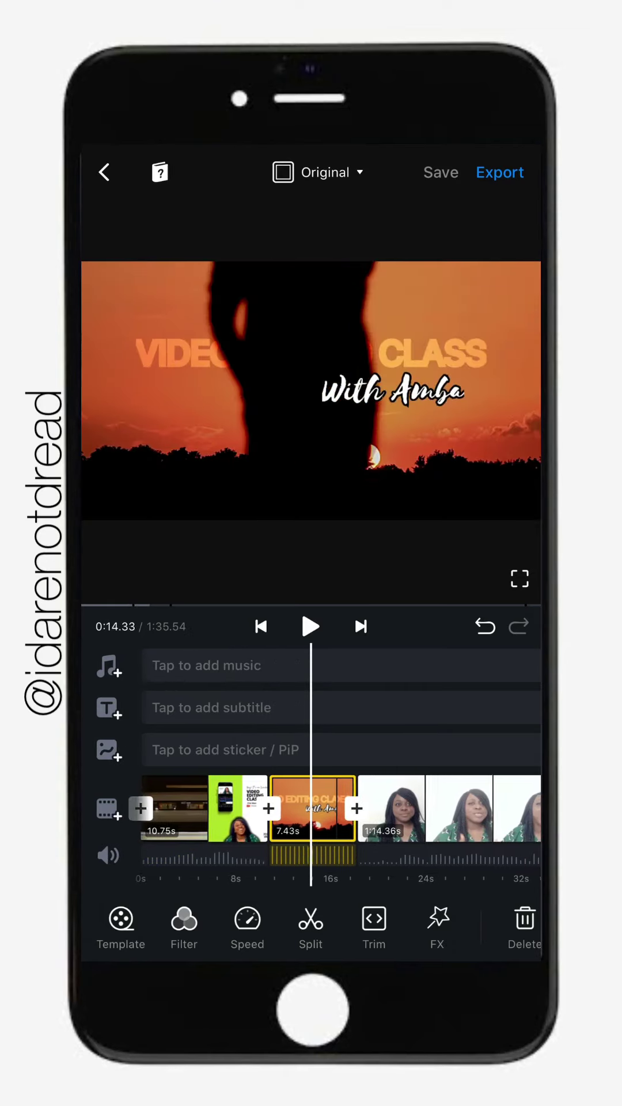
scroll(346, 807, right, 1)
scroll(347, 808, right, 2)
scroll(346, 809, right, 1)
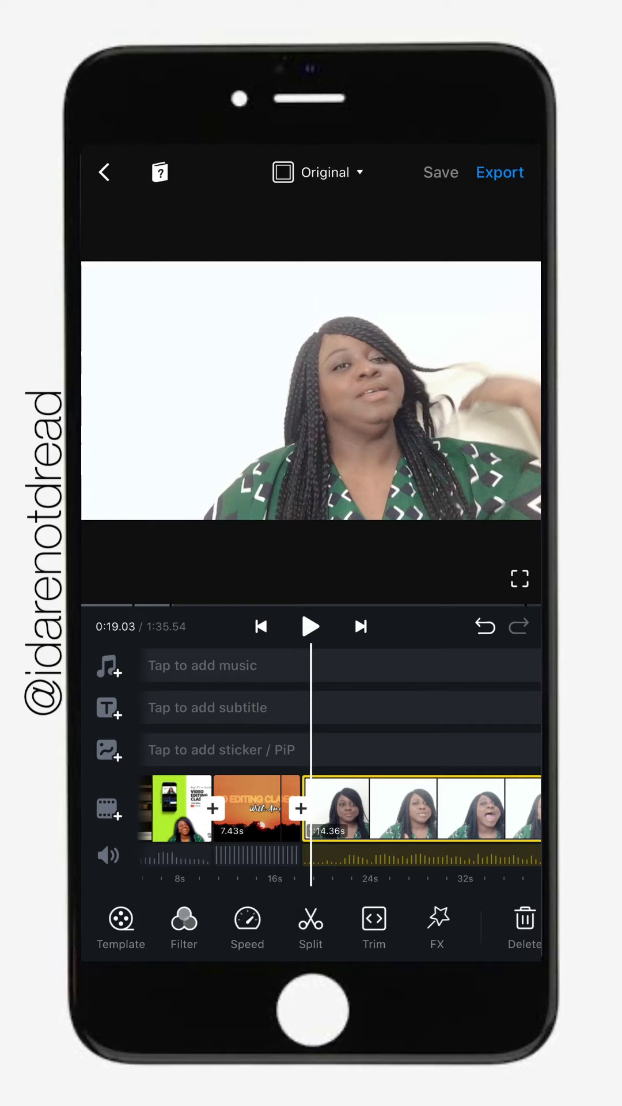
scroll(346, 807, left, 2)
scroll(346, 807, right, 1)
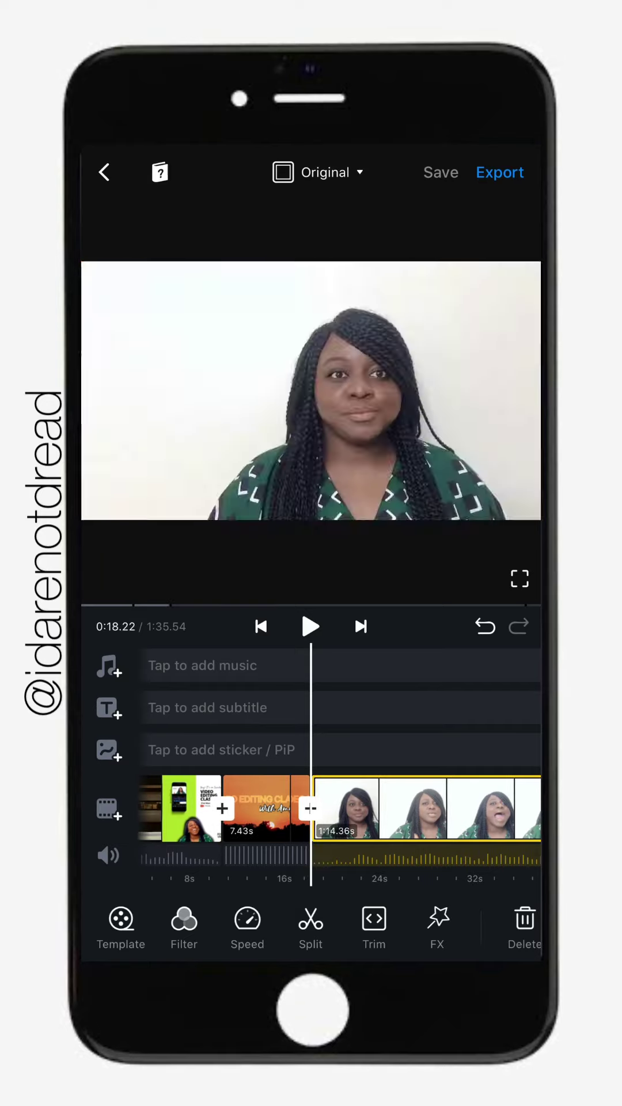
scroll(346, 808, left, 1)
click(311, 626)
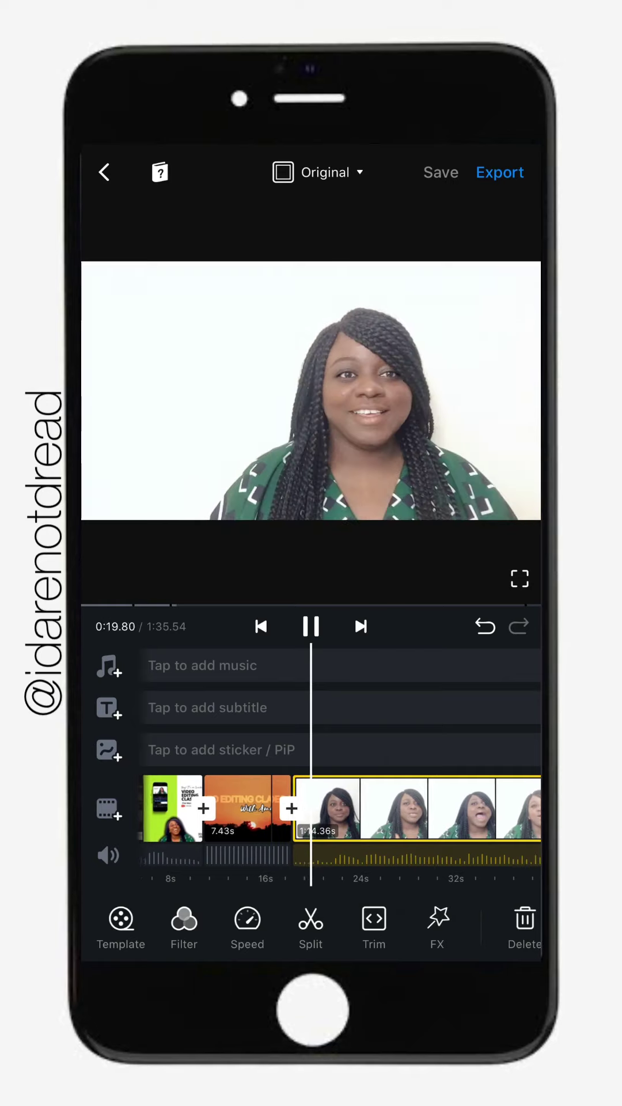
scroll(346, 808, left, 3)
scroll(346, 808, right, 1)
scroll(345, 809, right, 1)
scroll(347, 808, right, 2)
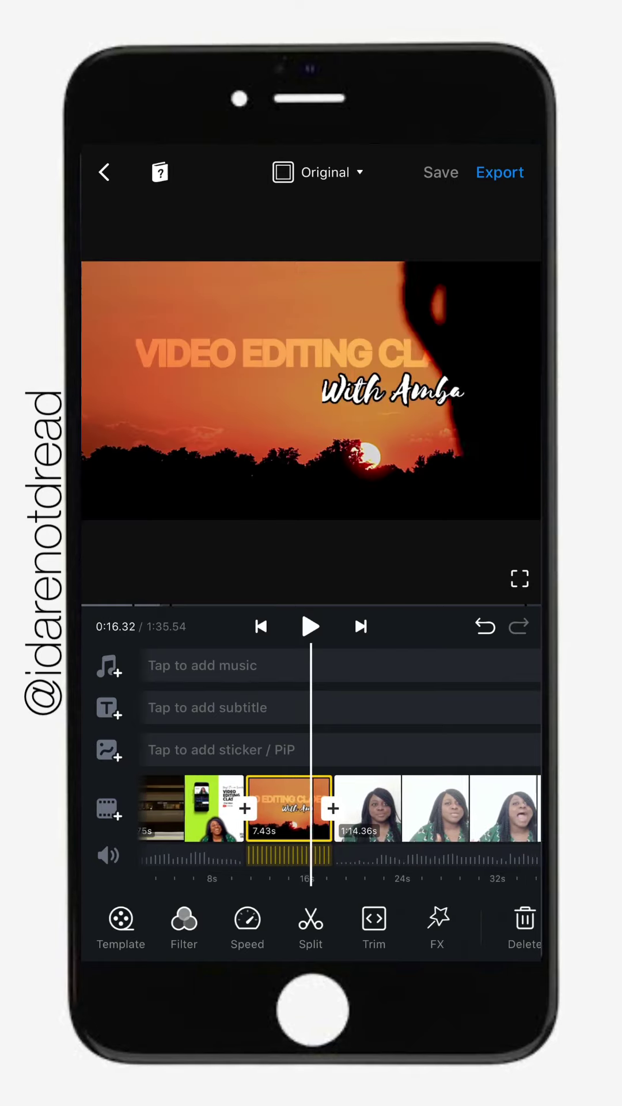
scroll(346, 808, right, 1)
scroll(346, 809, left, 5)
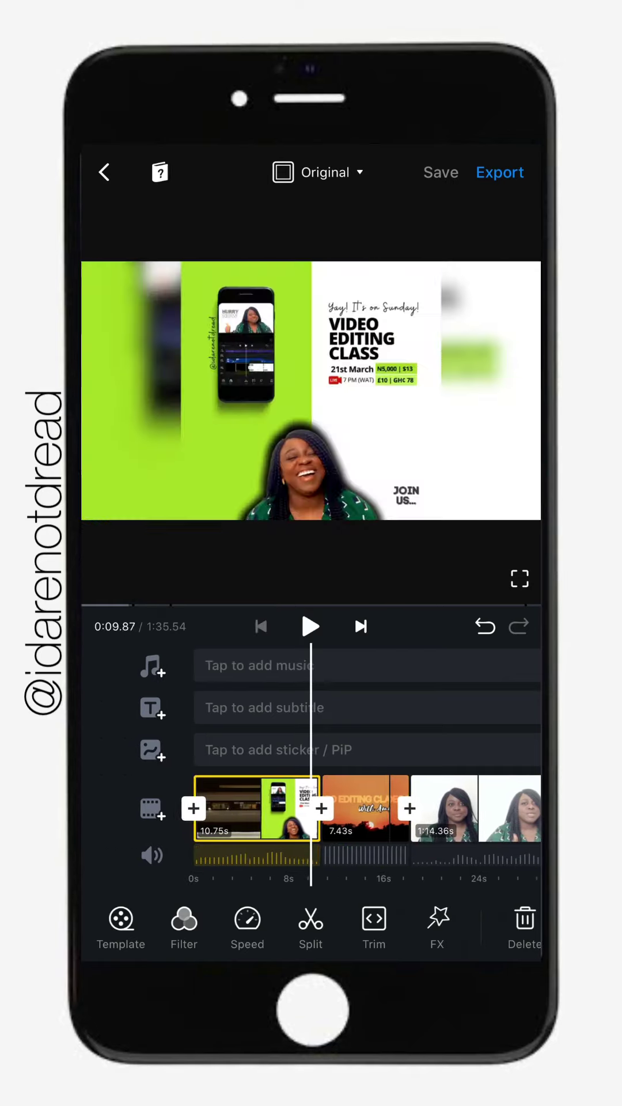
scroll(345, 808, left, 4)
scroll(347, 808, left, 1)
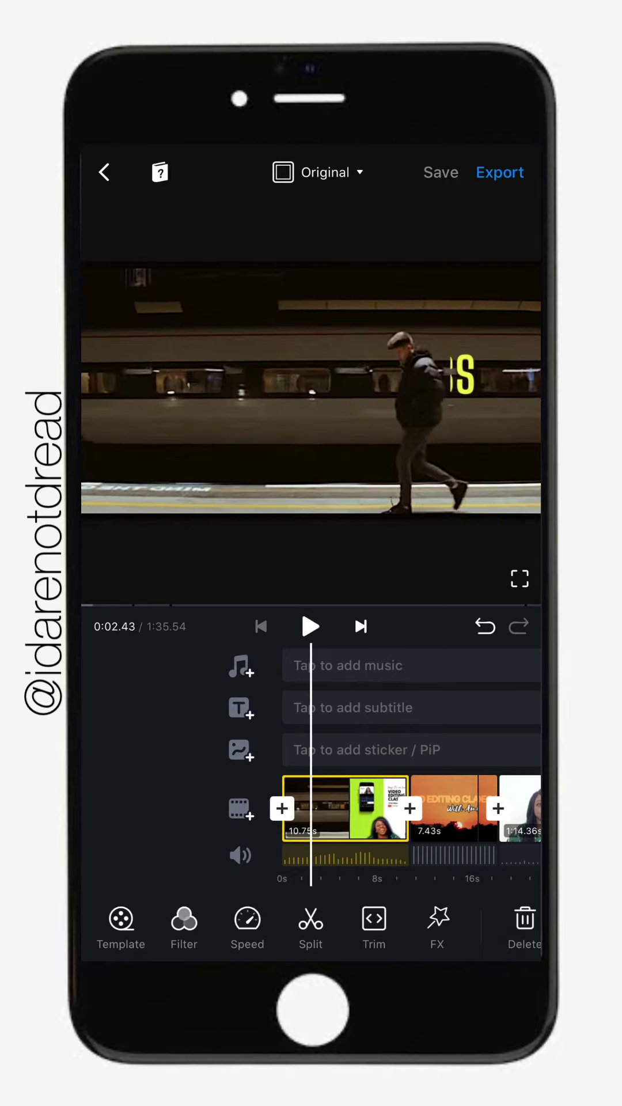
scroll(346, 808, right, 1)
scroll(346, 808, left, 2)
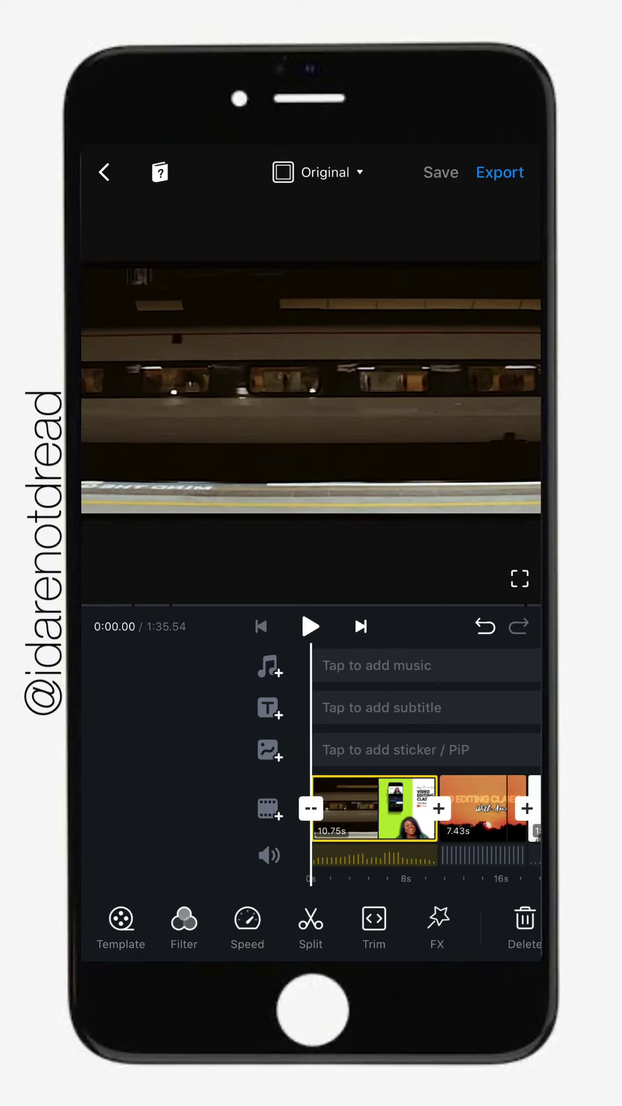
- Preview Vertical, then apply a 0.8s Horizontal transition at the first clip's start
click(311, 808)
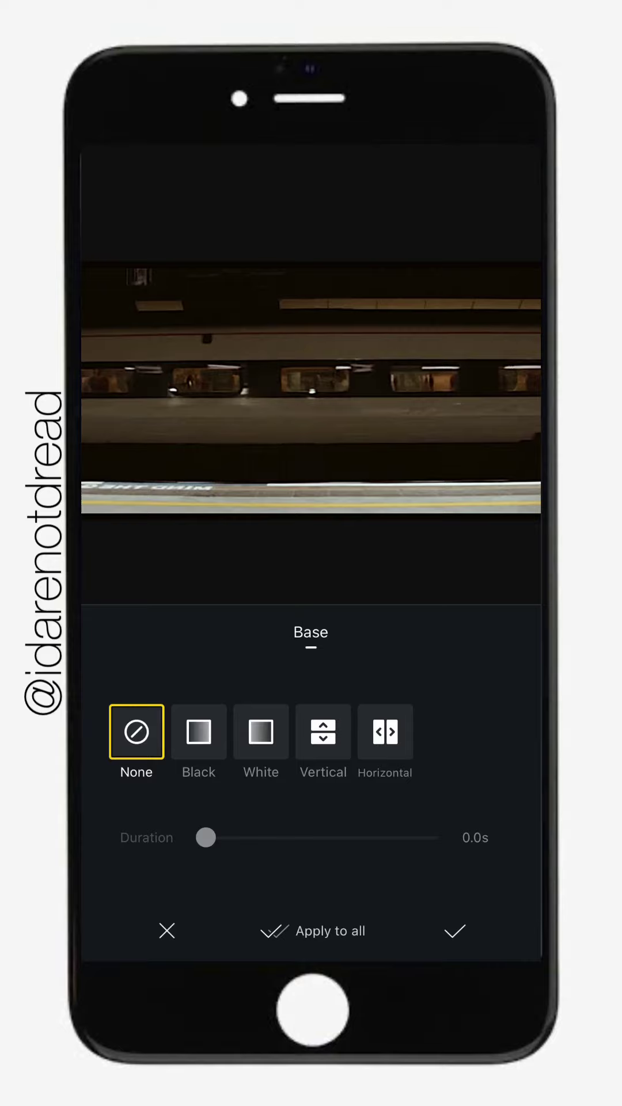
click(454, 931)
scroll(389, 808, right, 3)
scroll(389, 808, left, 2)
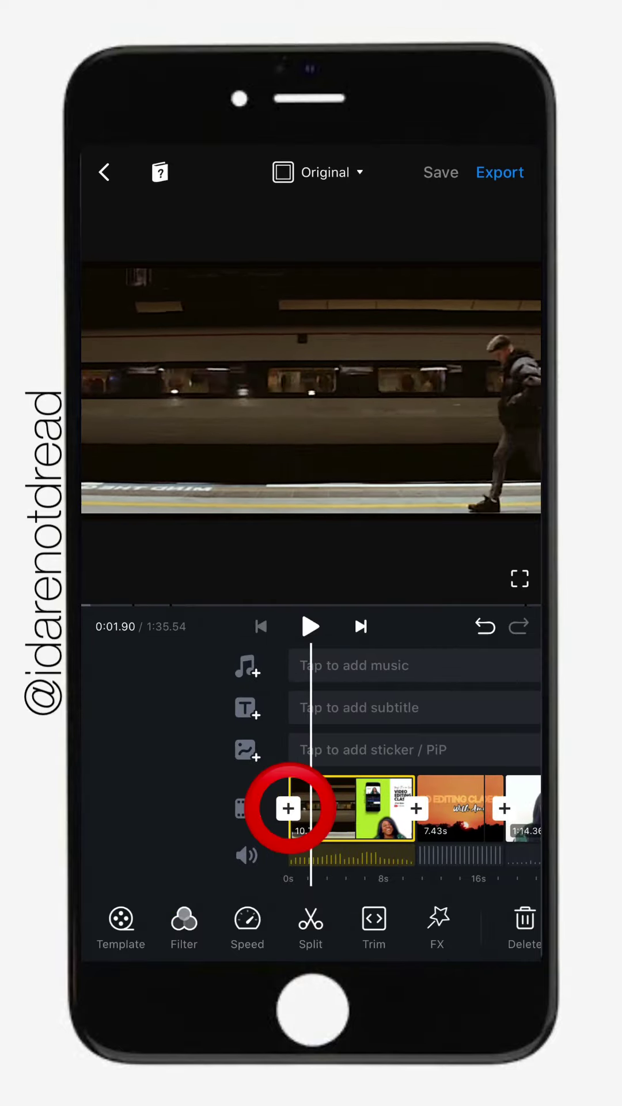
scroll(390, 808, right, 1)
scroll(287, 808, left, 2)
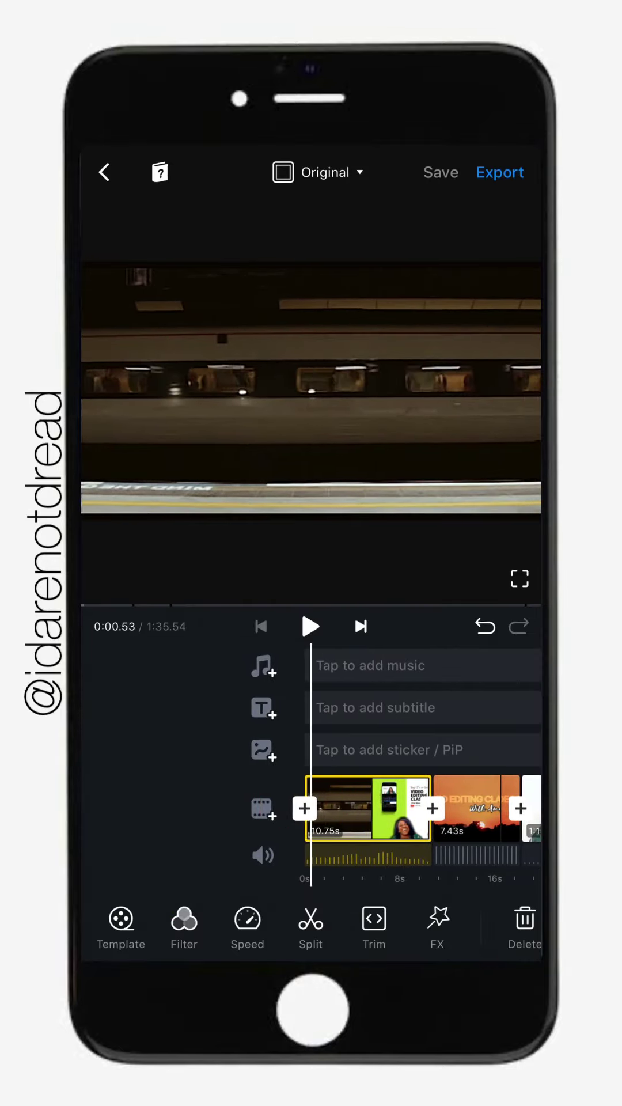
click(302, 808)
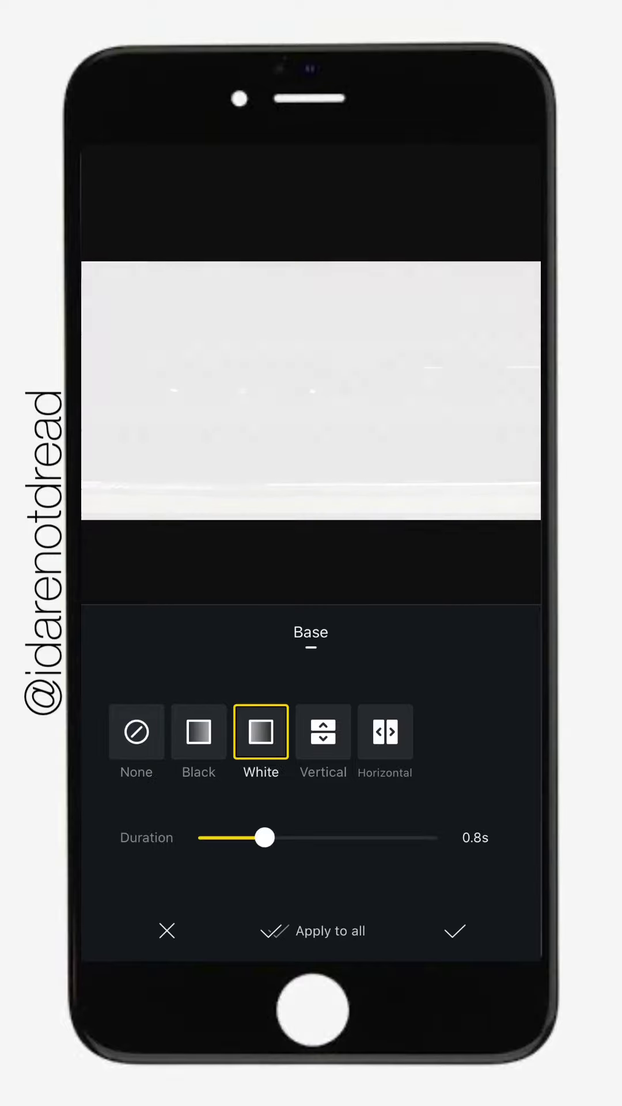
click(322, 732)
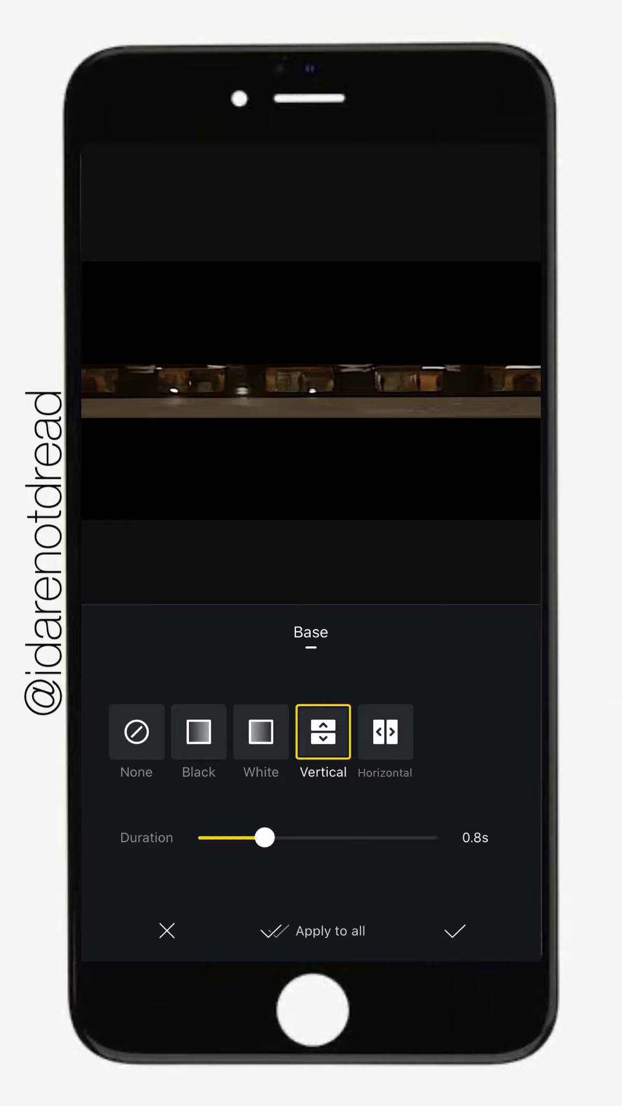
click(384, 733)
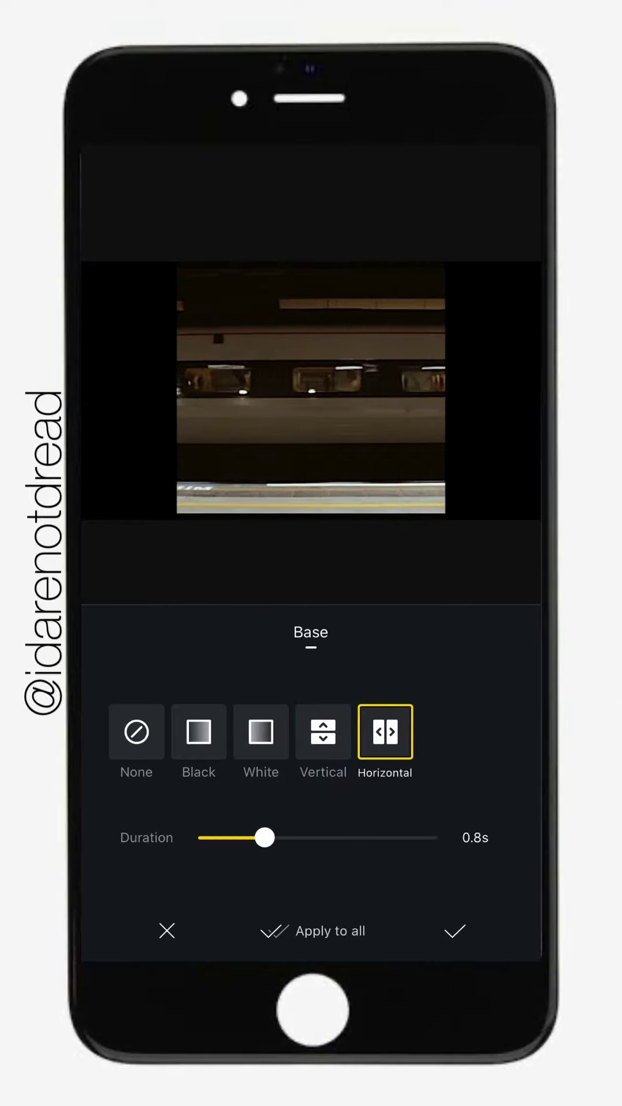
click(454, 931)
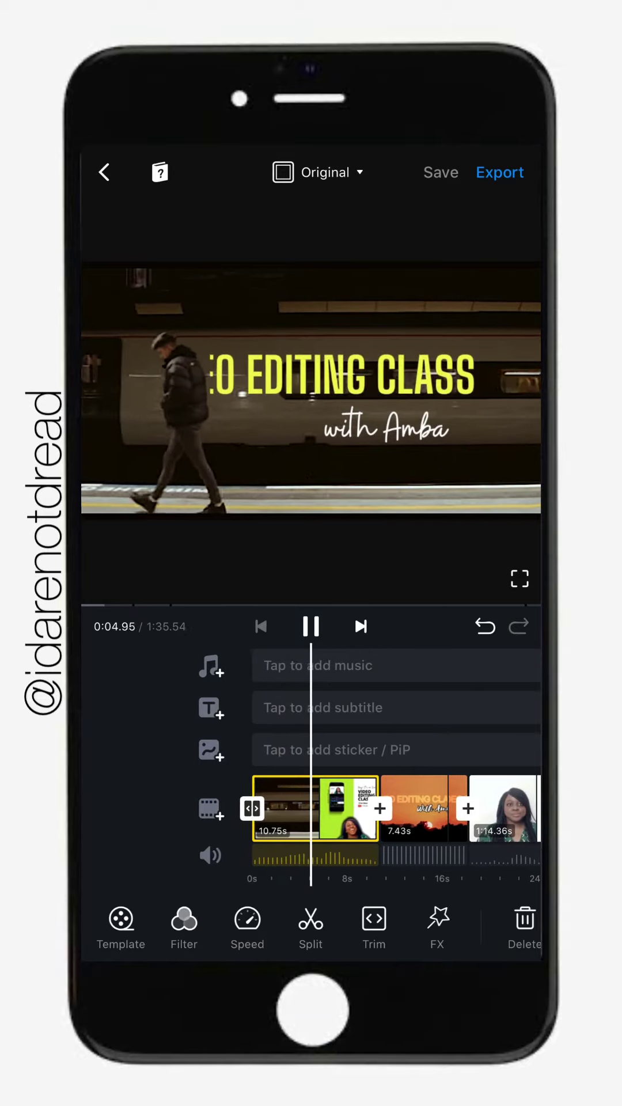
click(310, 627)
drag(390, 809, 350, 807)
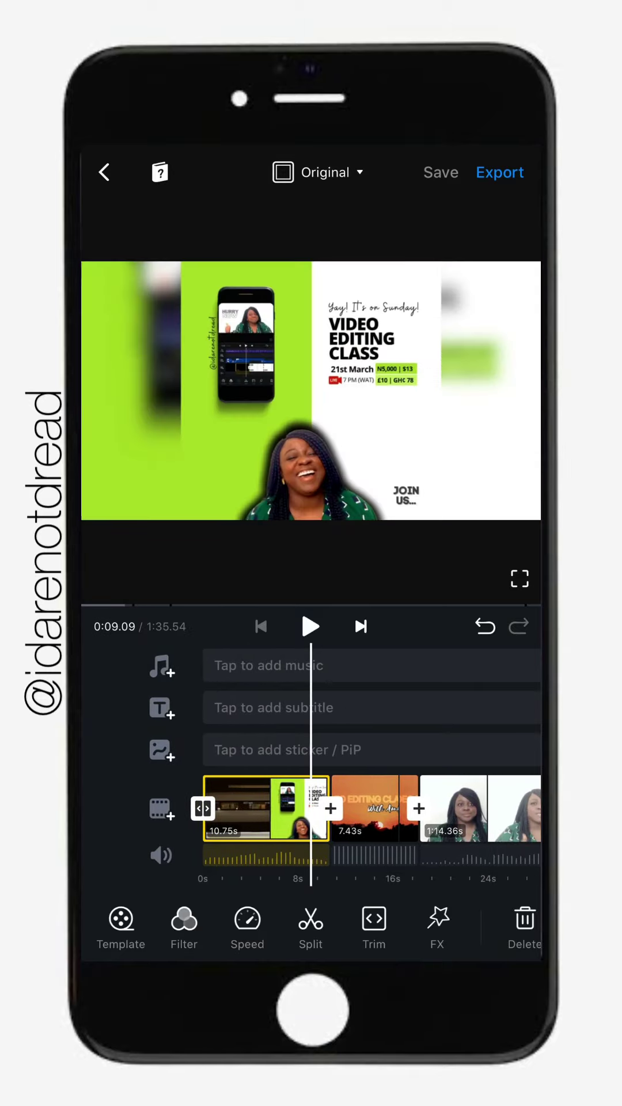
click(372, 809)
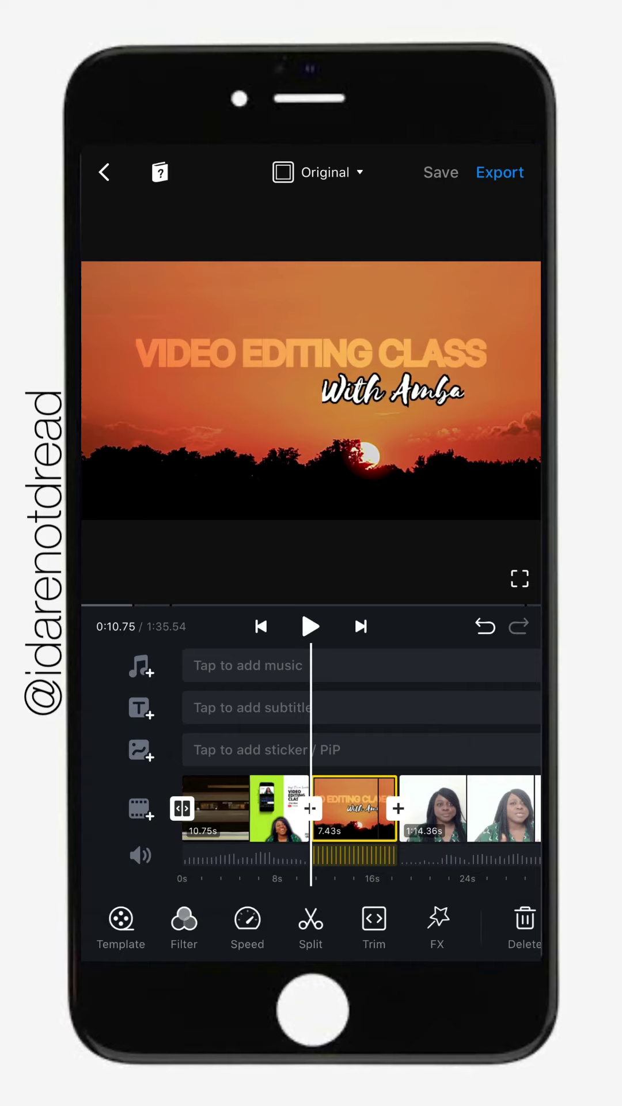
drag(346, 808, 371, 808)
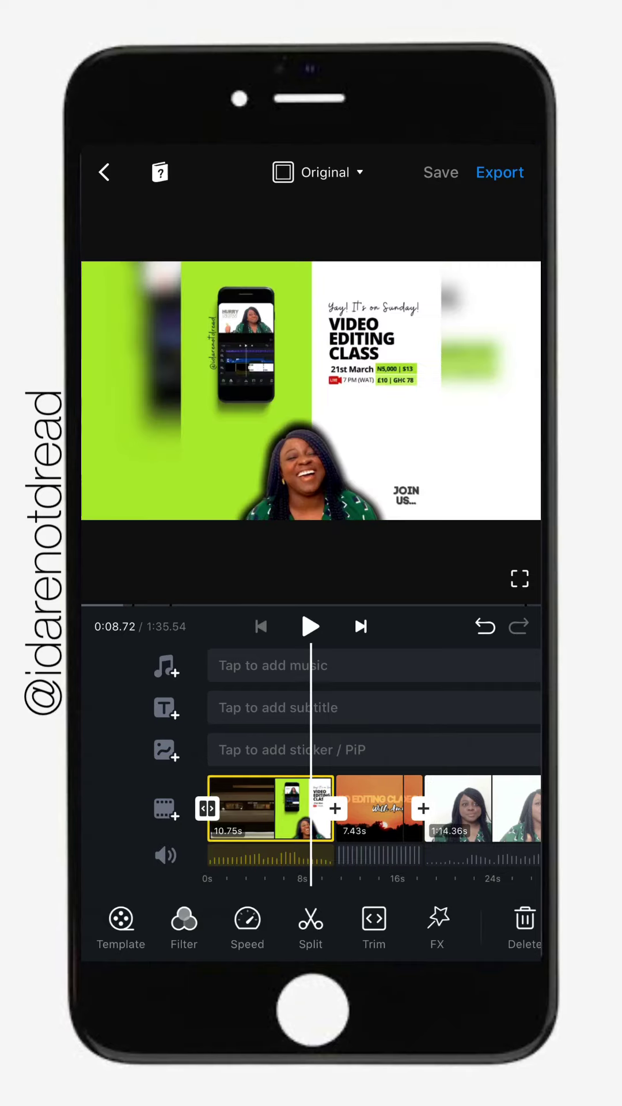
click(310, 625)
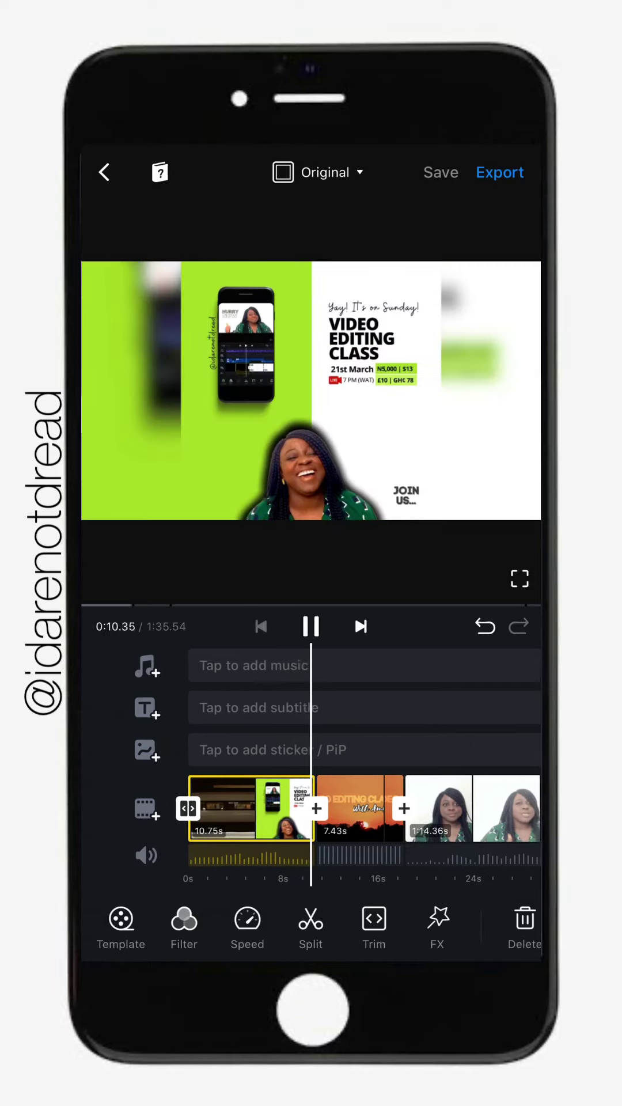
drag(346, 808, 366, 808)
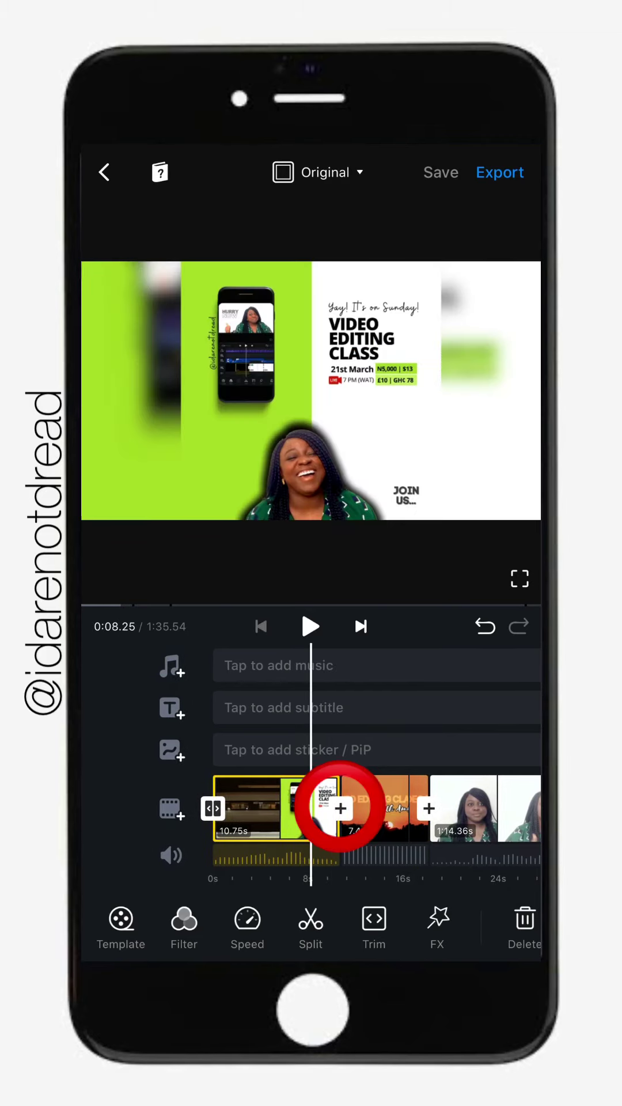
- Apply a 0.8s Rotate transition between the station clip and the sunset clip
click(340, 809)
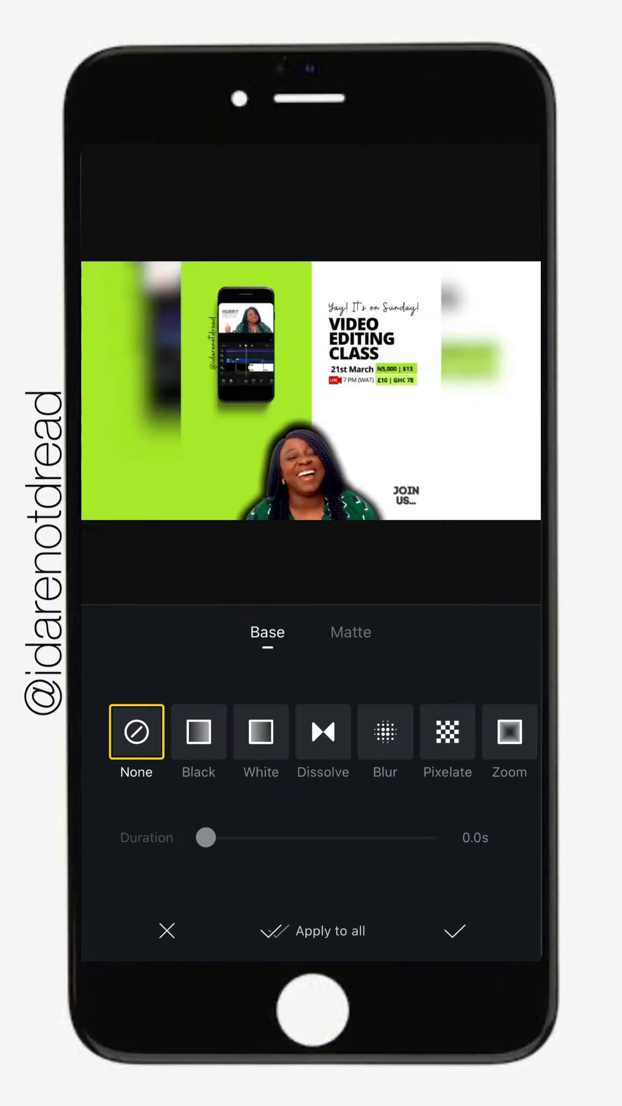
scroll(312, 741, right, 2)
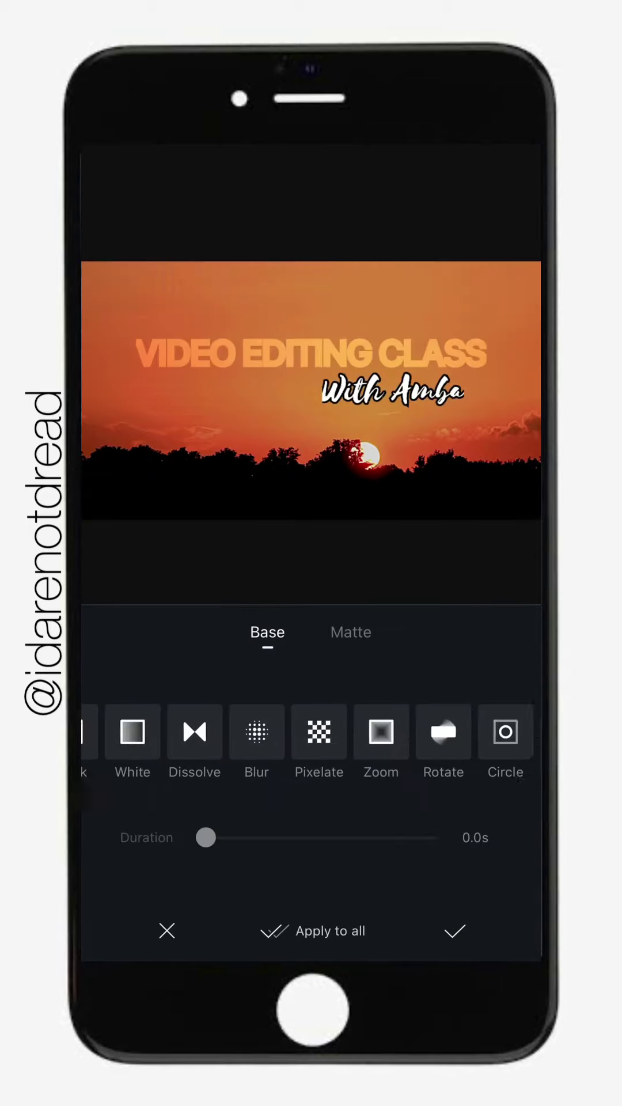
scroll(311, 742, right, 2)
scroll(312, 742, right, 3)
scroll(311, 742, left, 5)
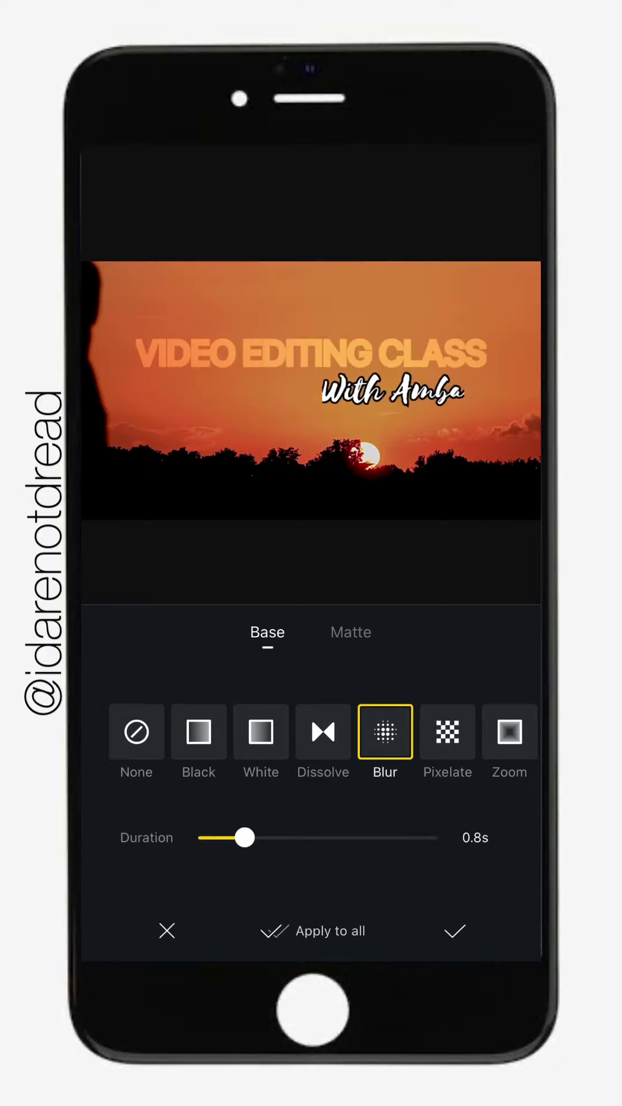
scroll(312, 742, right, 2)
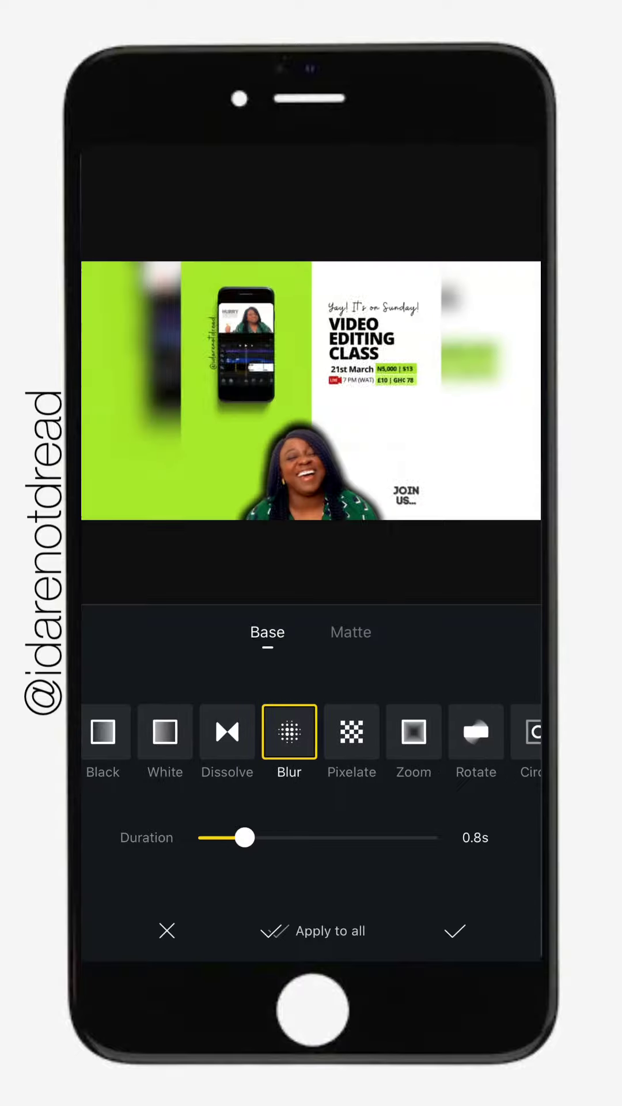
click(455, 732)
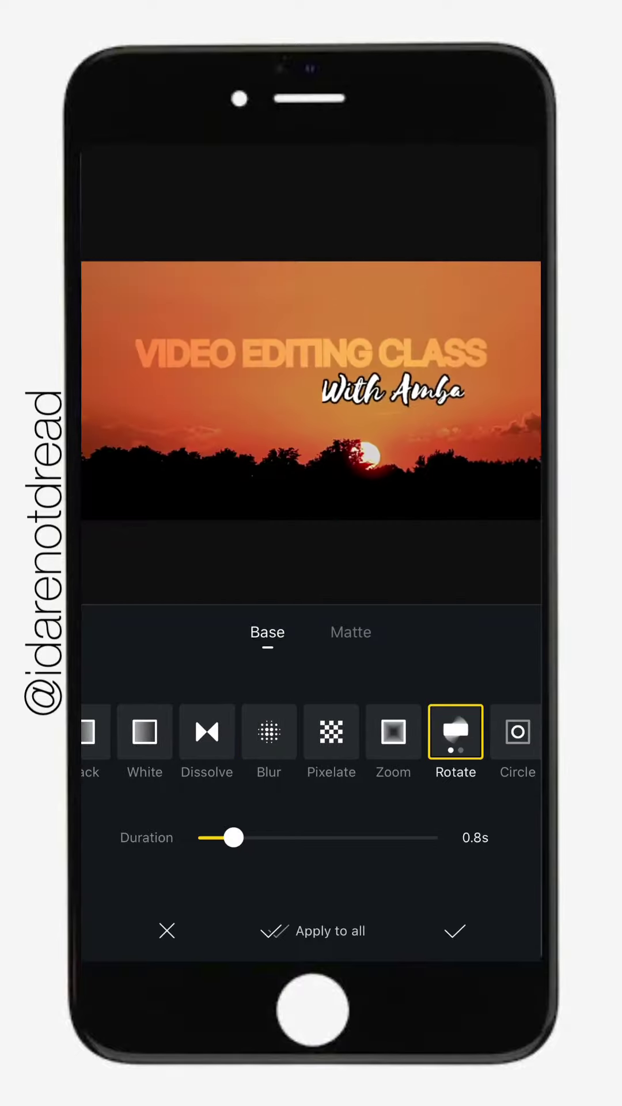
scroll(311, 741, right, 2)
scroll(311, 741, right, 1)
scroll(312, 741, right, 2)
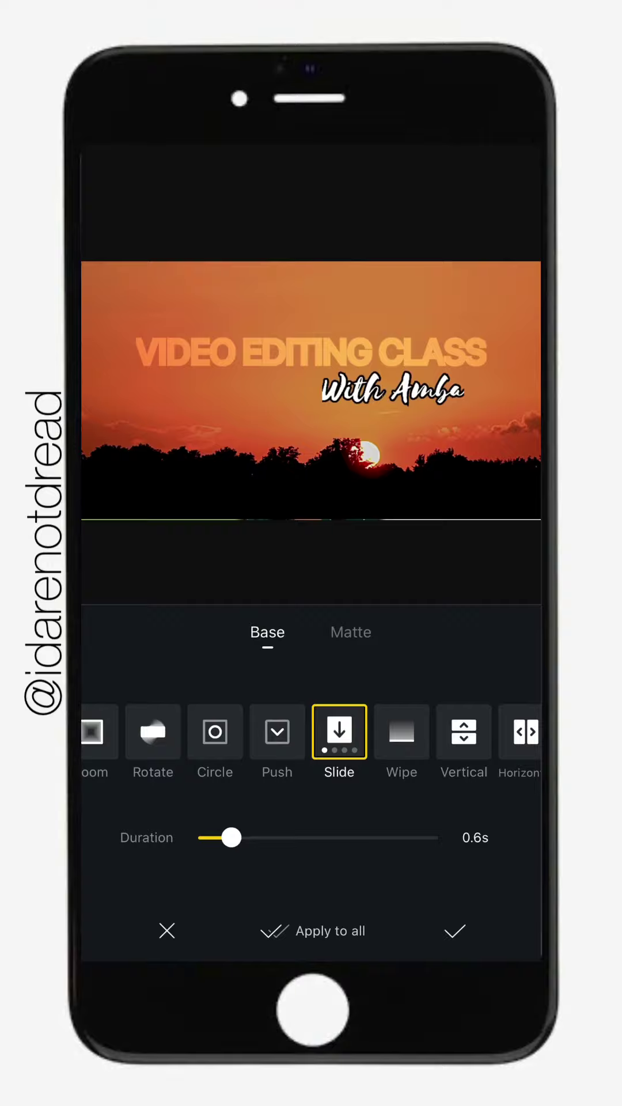
scroll(311, 742, left, 2)
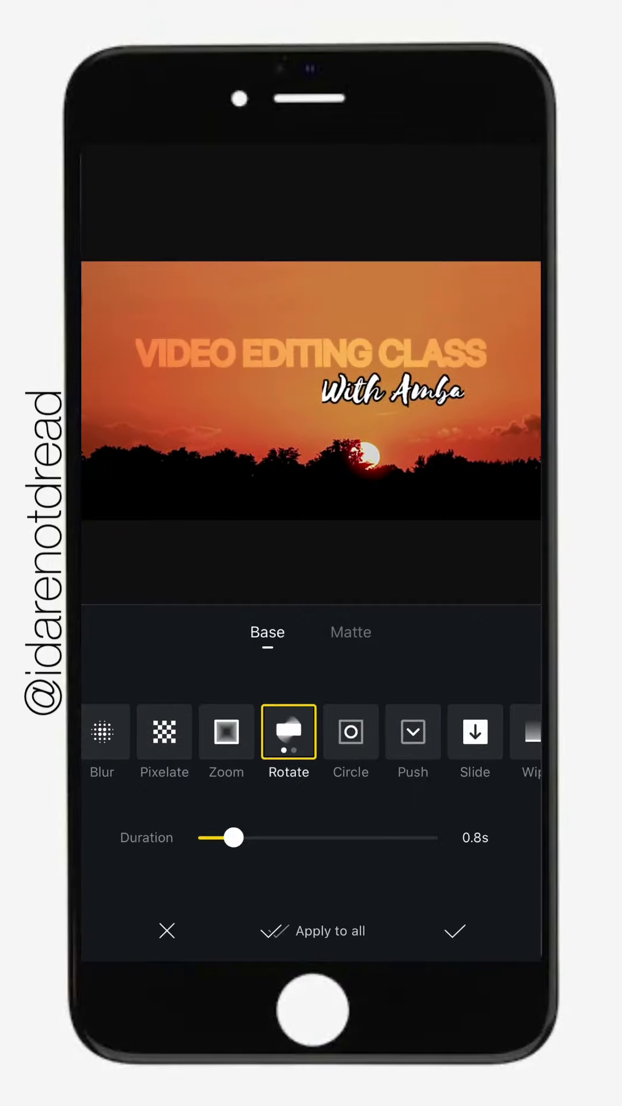
click(455, 931)
- Scrub past the Rotate join and move the playhead into the sunset clip
click(250, 808)
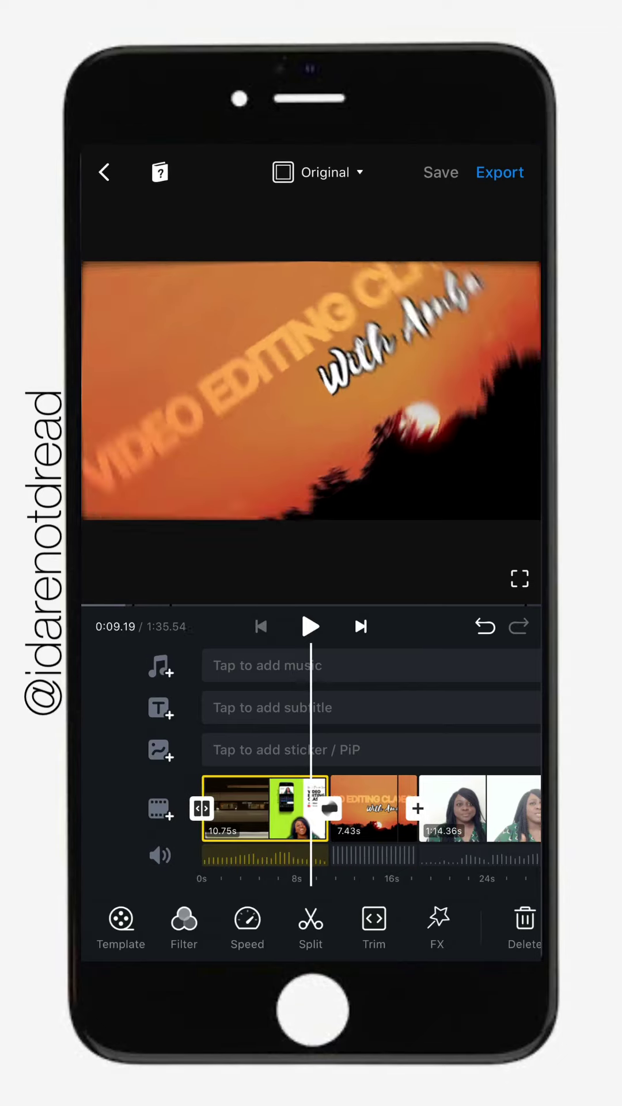
mouse_move(345, 808)
mouse_down()
mouse_move(363, 808)
mouse_move(354, 809)
mouse_up()
mouse_move(398, 809)
mouse_down()
mouse_move(339, 808)
mouse_move(370, 808)
mouse_move(364, 808)
mouse_up()
- Apply a 0.8s Pixelate transition between the sunset clip and the talking-head video
click(329, 808)
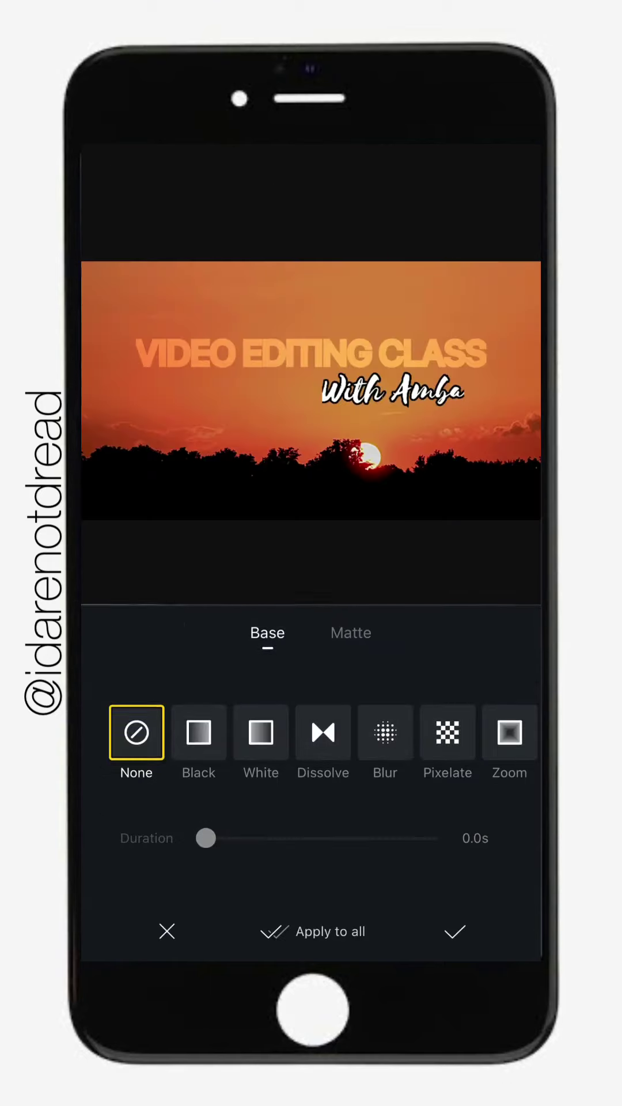
drag(389, 733, 277, 733)
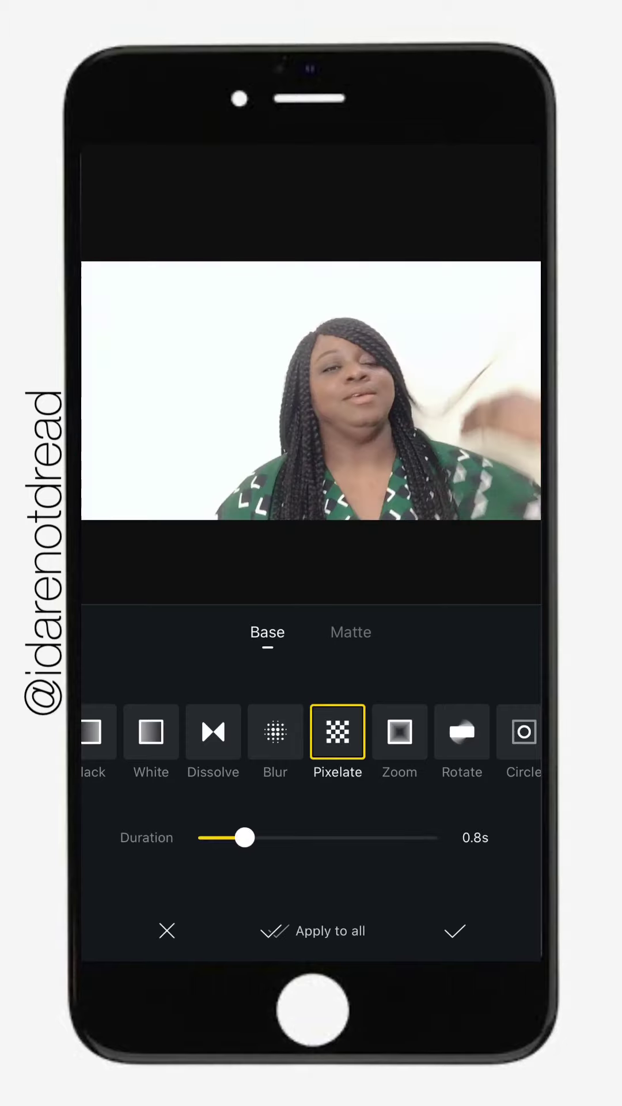
click(454, 930)
drag(260, 808, 354, 808)
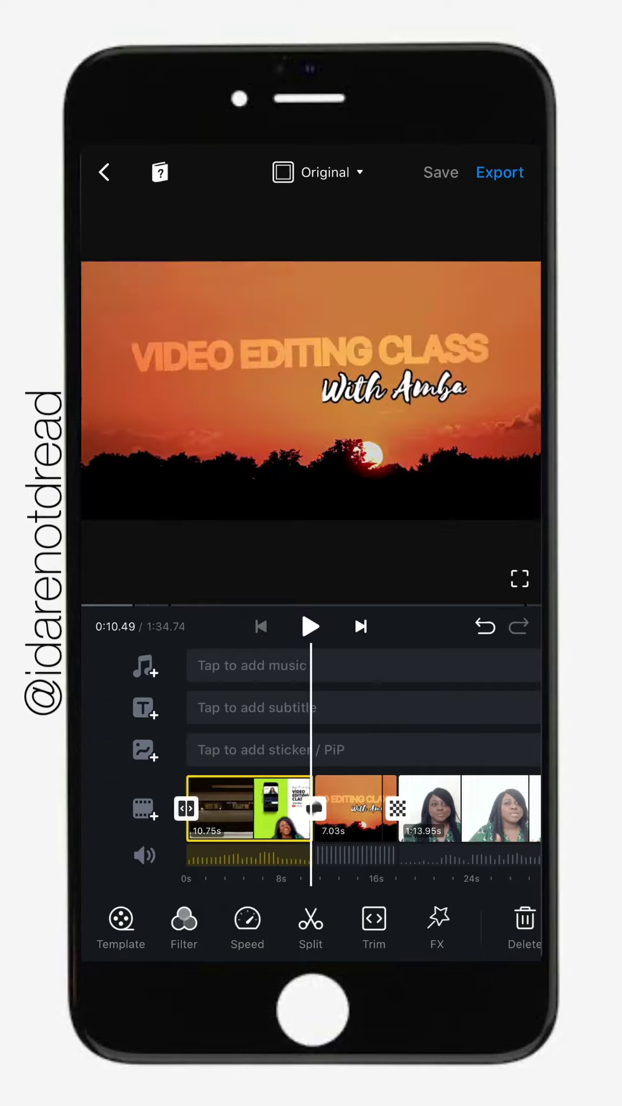
mouse_move(415, 809)
mouse_down()
mouse_move(272, 808)
mouse_move(503, 808)
mouse_move(259, 809)
mouse_move(363, 809)
mouse_up()
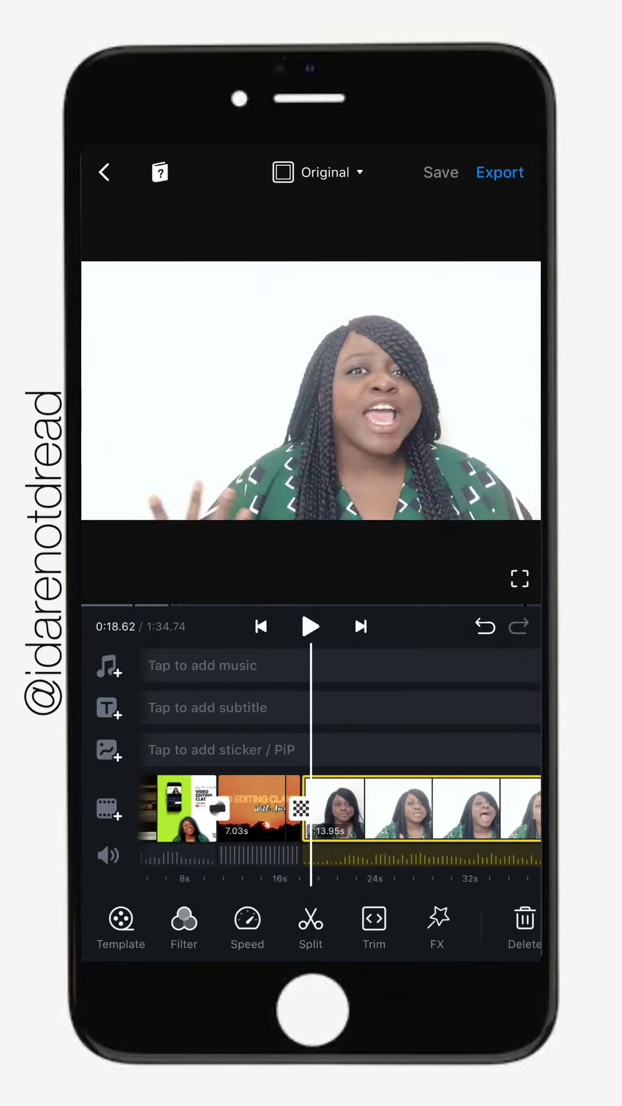
mouse_move(259, 808)
mouse_down()
mouse_move(424, 809)
mouse_move(257, 808)
mouse_up()
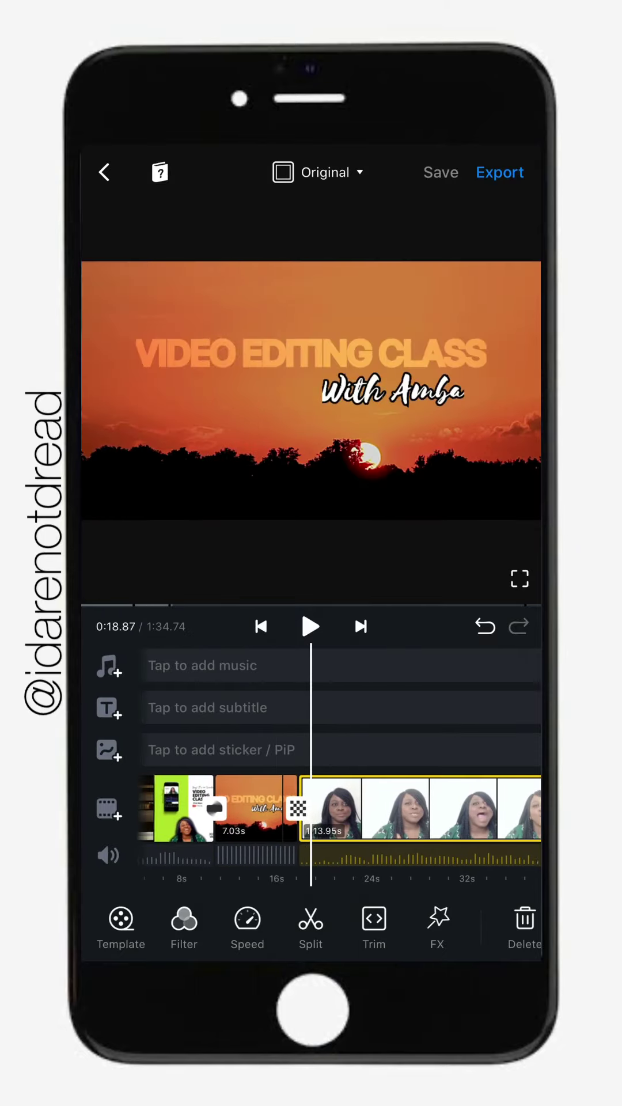
drag(362, 809, 352, 808)
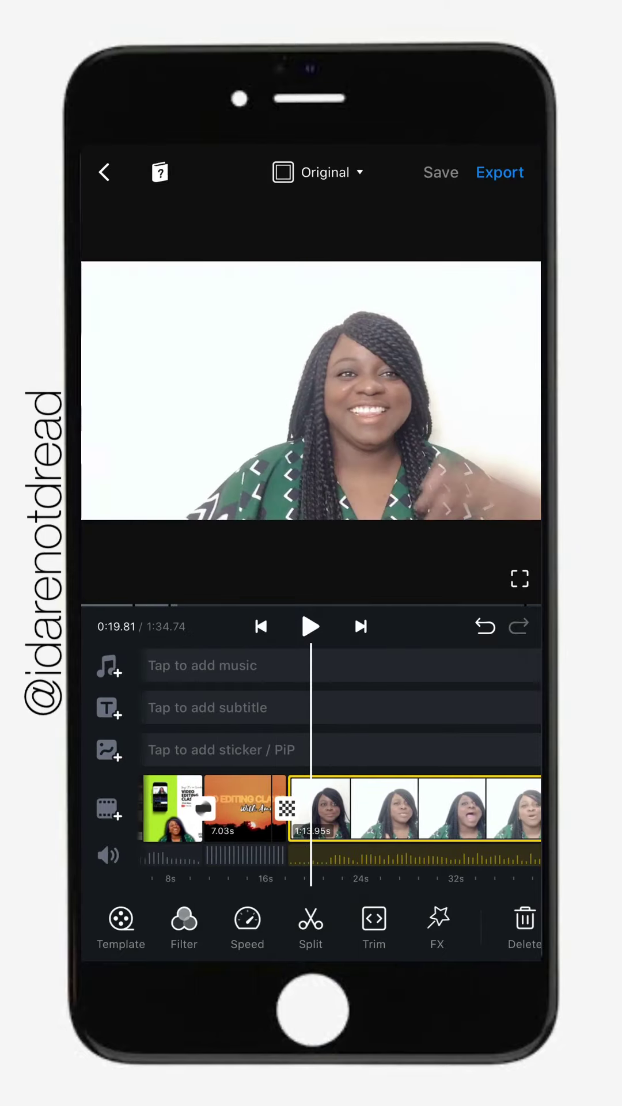